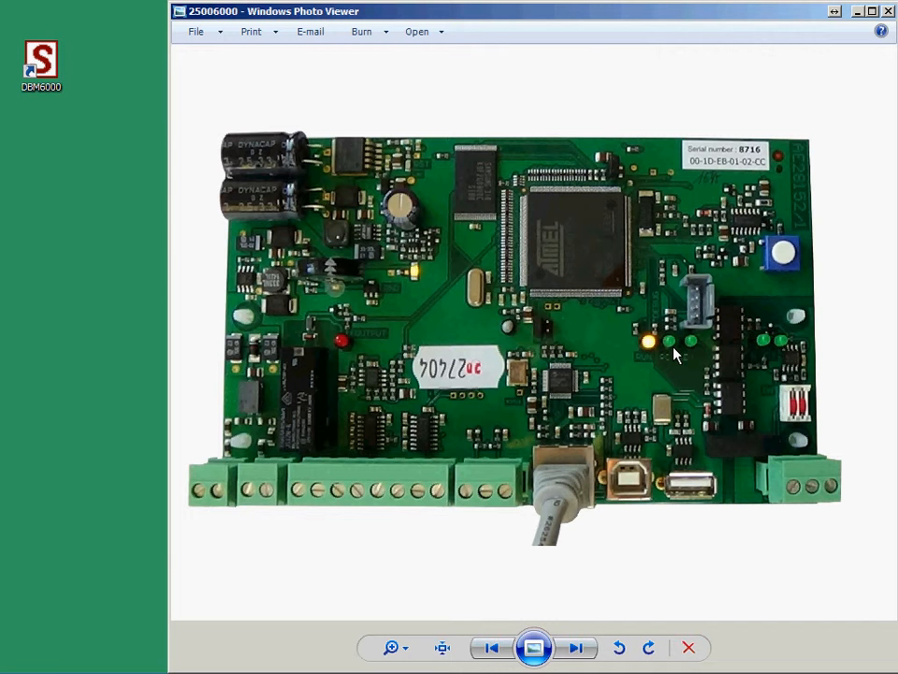
Launch DBM6000 and connect to the ODBC data source DBM6000_6202, keeping the start-up message enabled.
{"action": "double_click", "coordinate": [53, 68]}
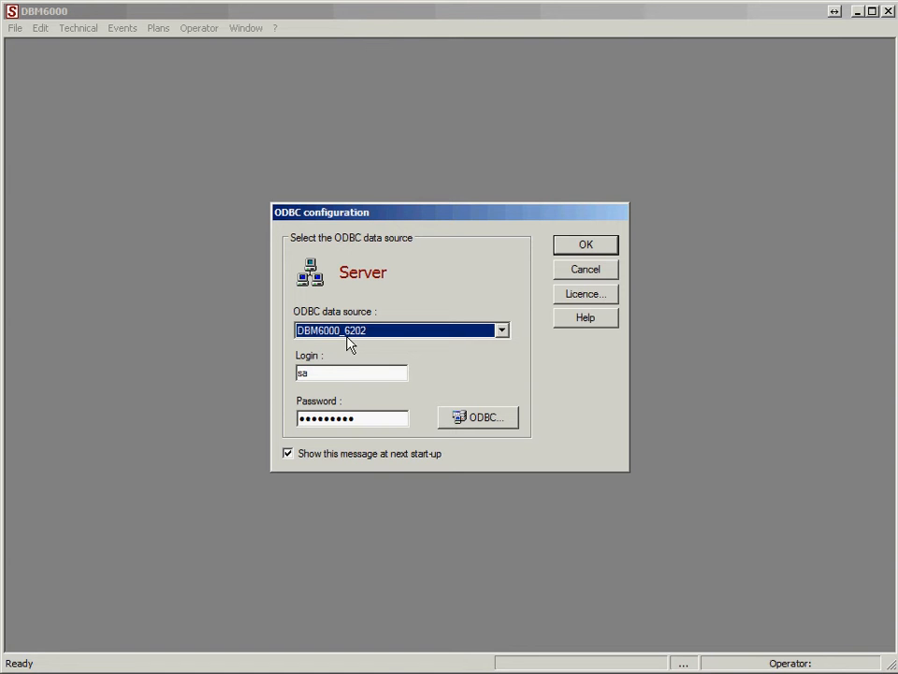
{"action": "left_click", "coordinate": [288, 455]}
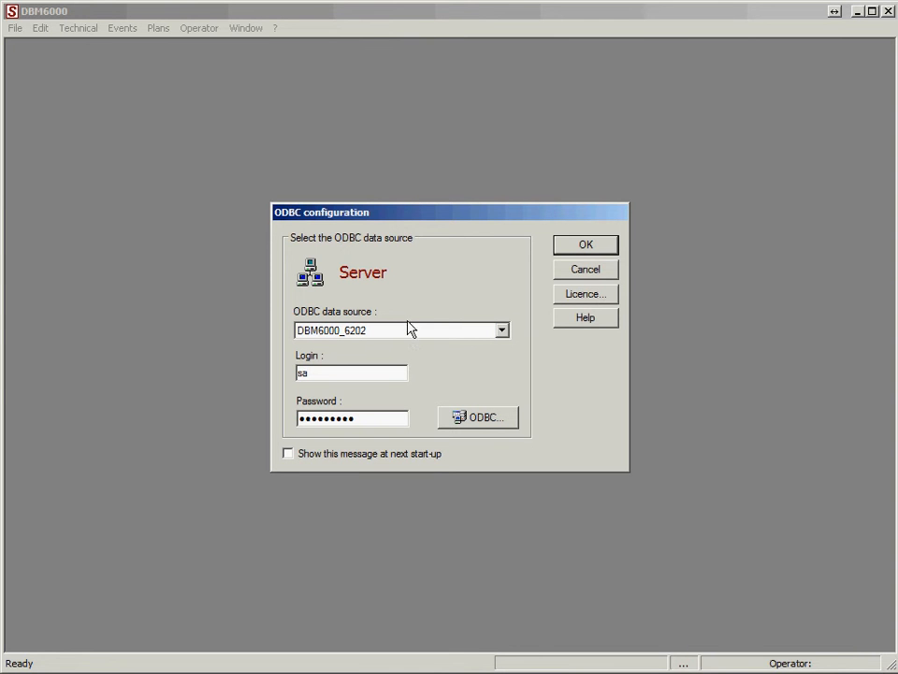
{"action": "left_click", "coordinate": [503, 330]}
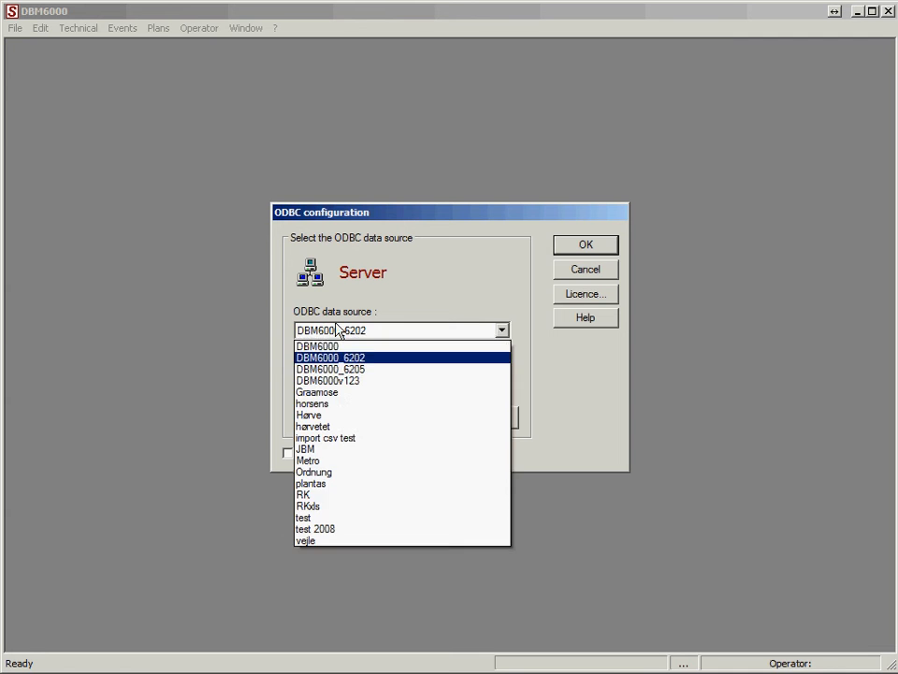
{"action": "left_click", "coordinate": [503, 285]}
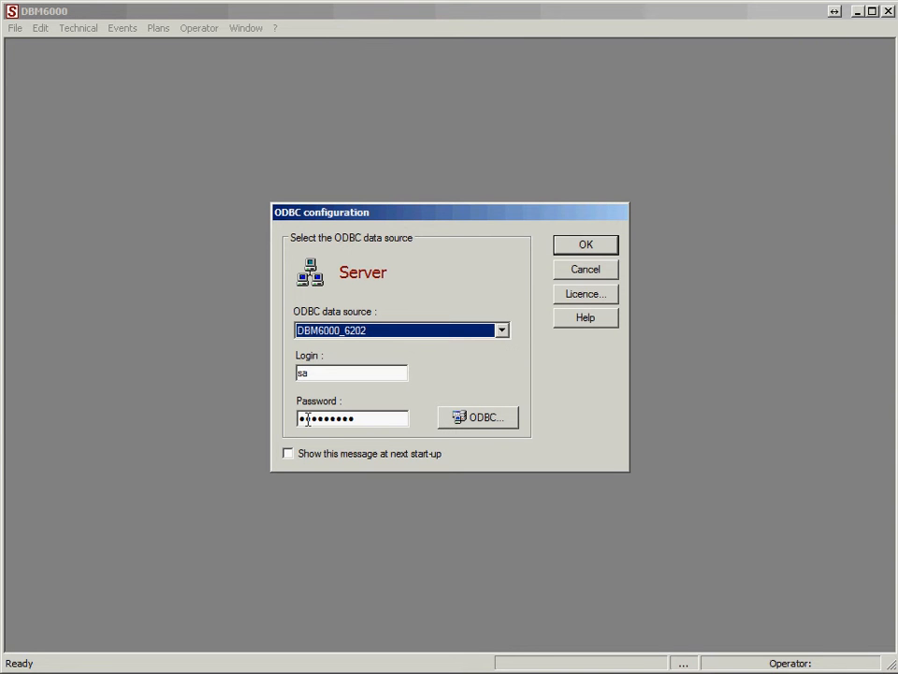
{"action": "left_click", "coordinate": [288, 455]}
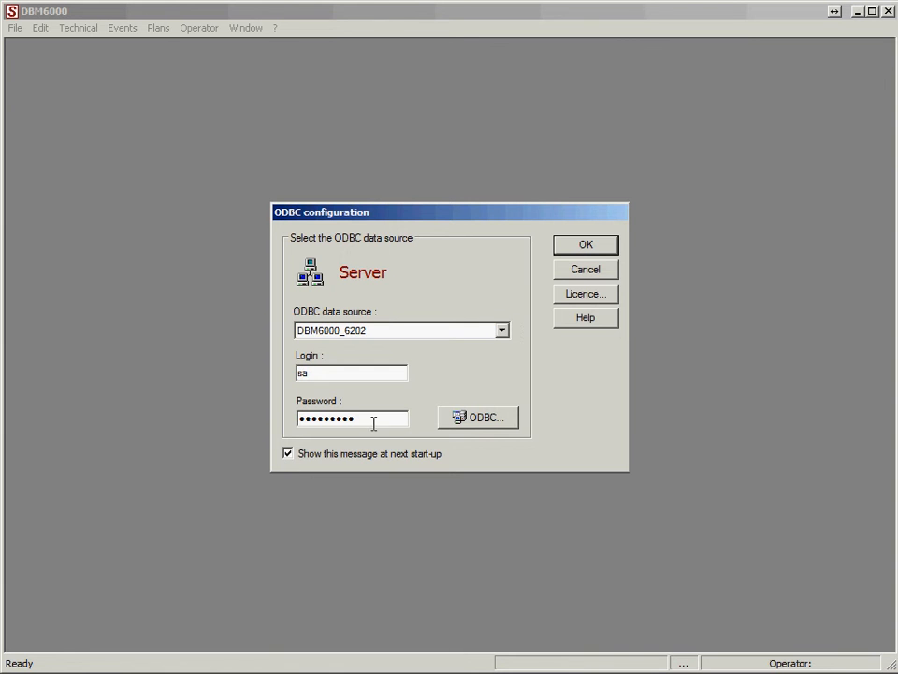
{"action": "left_click", "coordinate": [584, 247]}
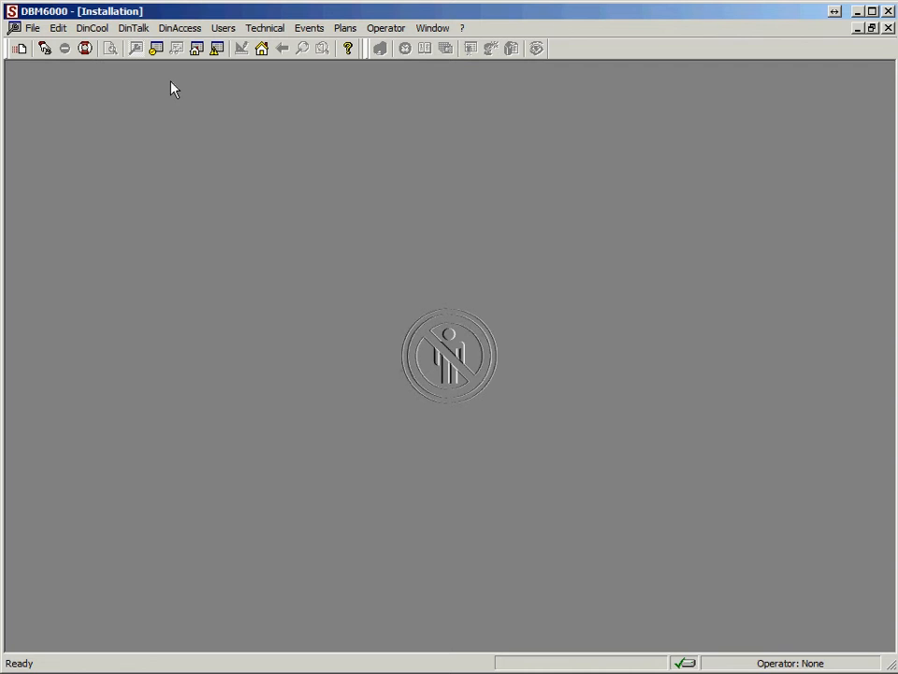
Log in with the administrator login and the account password.
{"action": "left_click", "coordinate": [46, 52]}
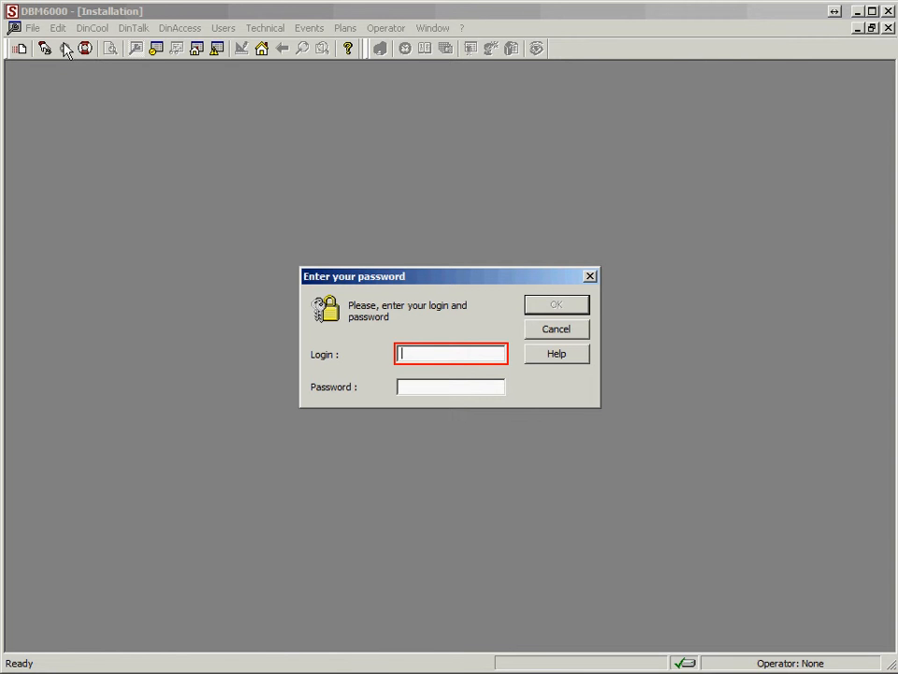
{"action": "type", "text": "administ"}
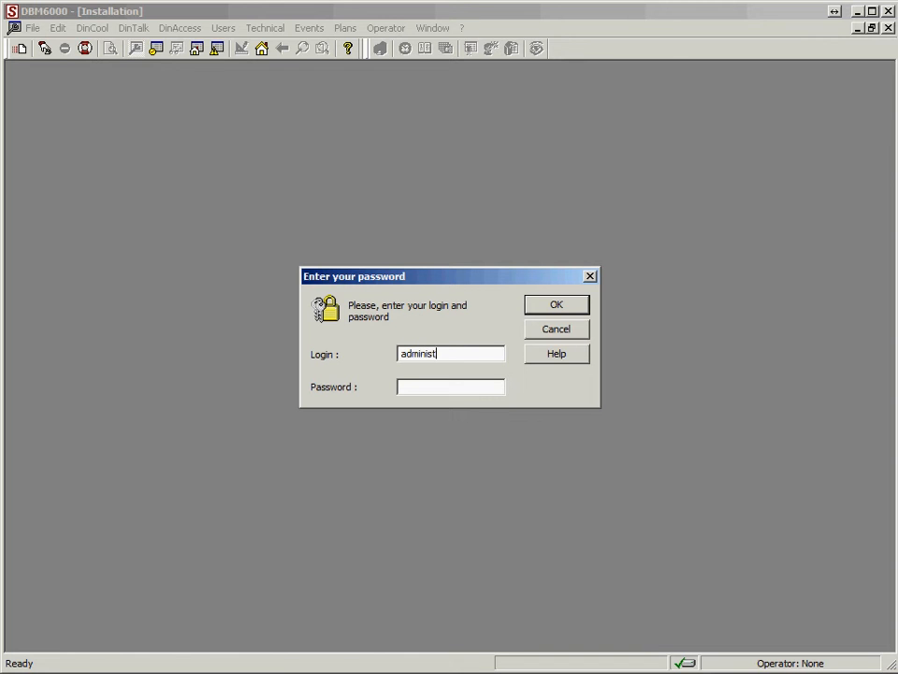
{"action": "type", "text": "rator"}
{"action": "key", "text": "Tab"}
{"action": "type", "text": "•••••"}
{"action": "key", "text": "Return"}
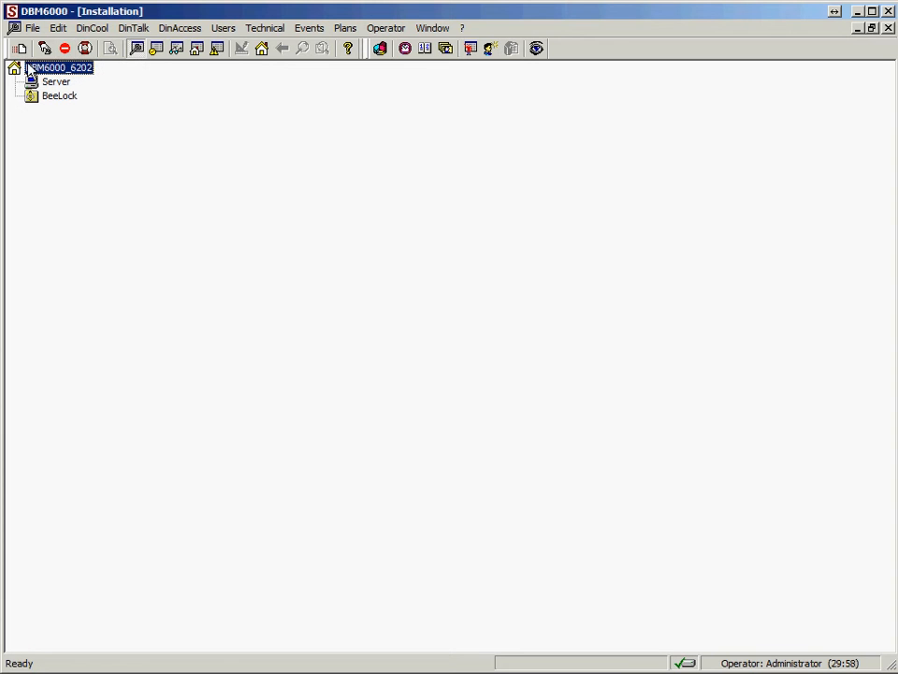
Examine the Administrator operator's general, rights, plans and users properties in the list of operators, then close the list.
{"action": "left_click", "coordinate": [391, 29]}
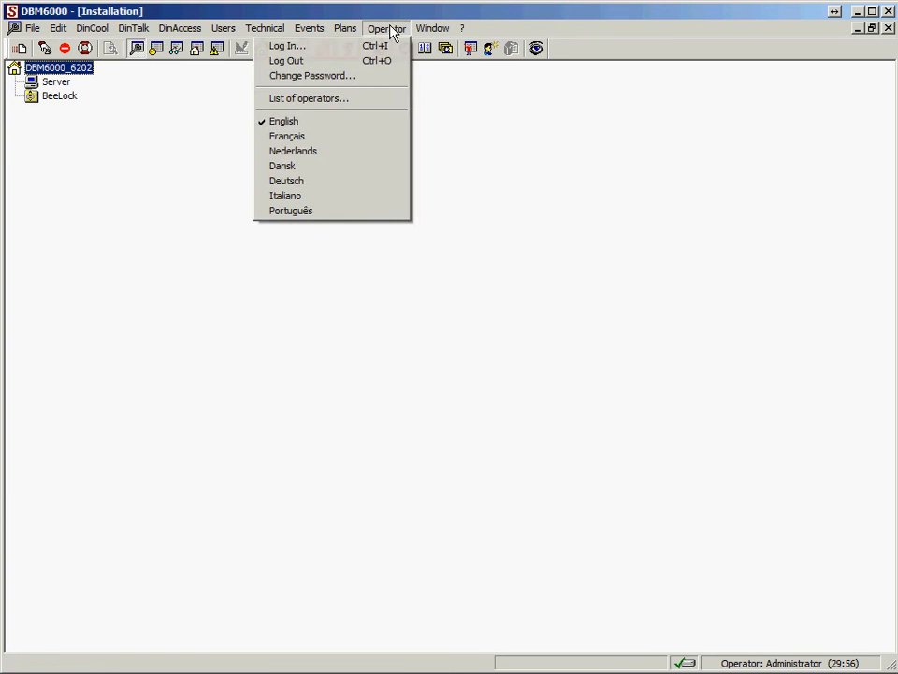
{"action": "left_click", "coordinate": [337, 101]}
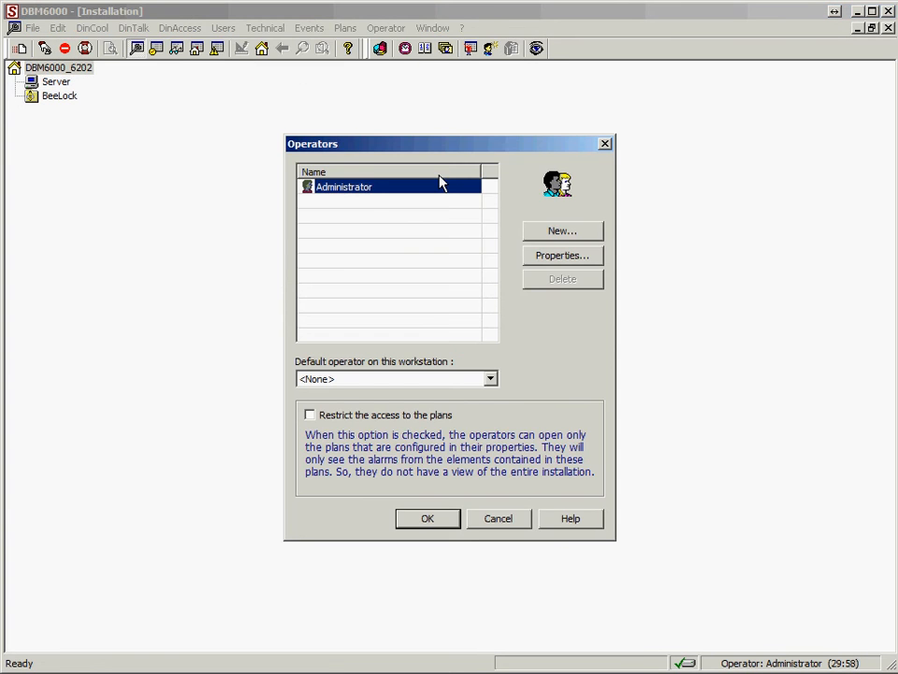
{"action": "left_click", "coordinate": [562, 254]}
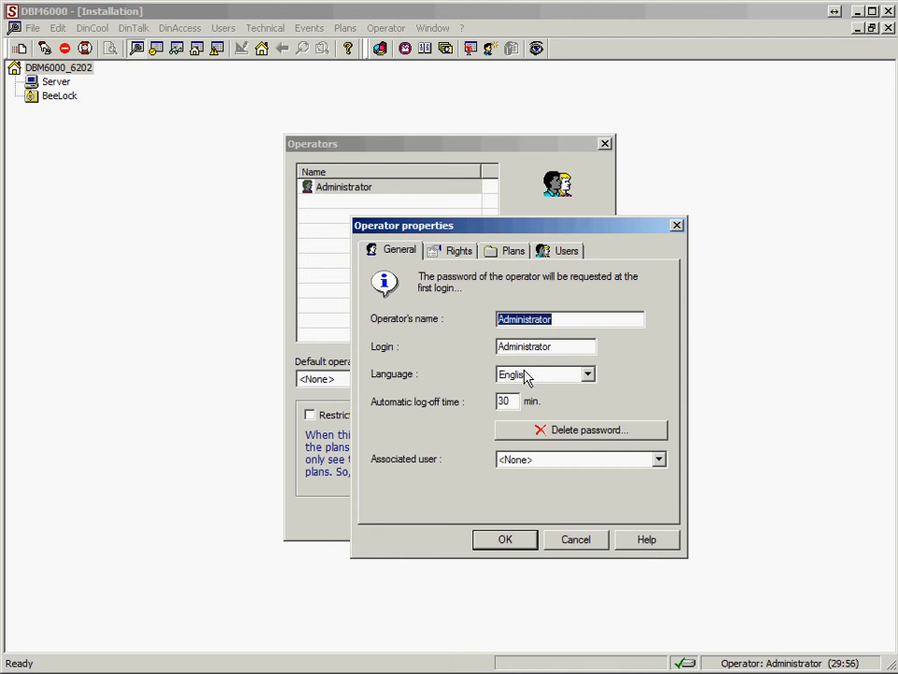
{"action": "left_click", "coordinate": [467, 251]}
{"action": "left_click", "coordinate": [511, 253]}
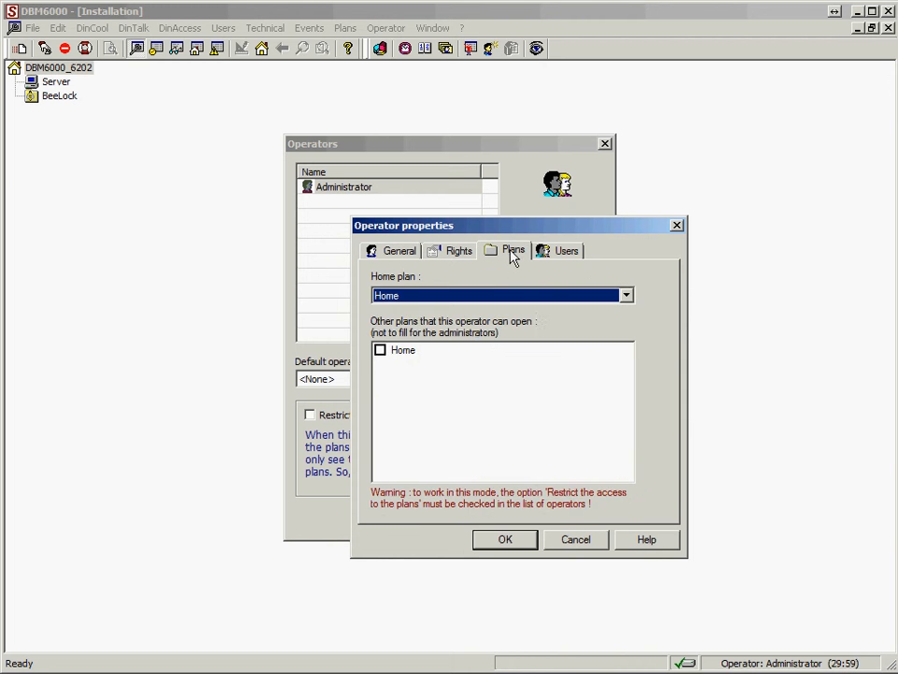
{"action": "left_click", "coordinate": [555, 253]}
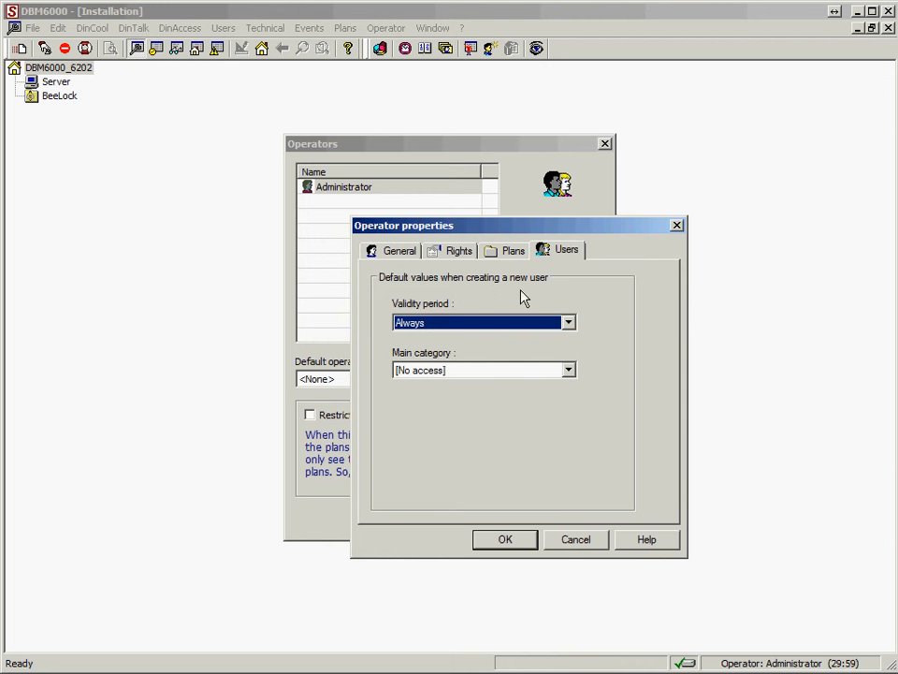
{"action": "left_click", "coordinate": [573, 541]}
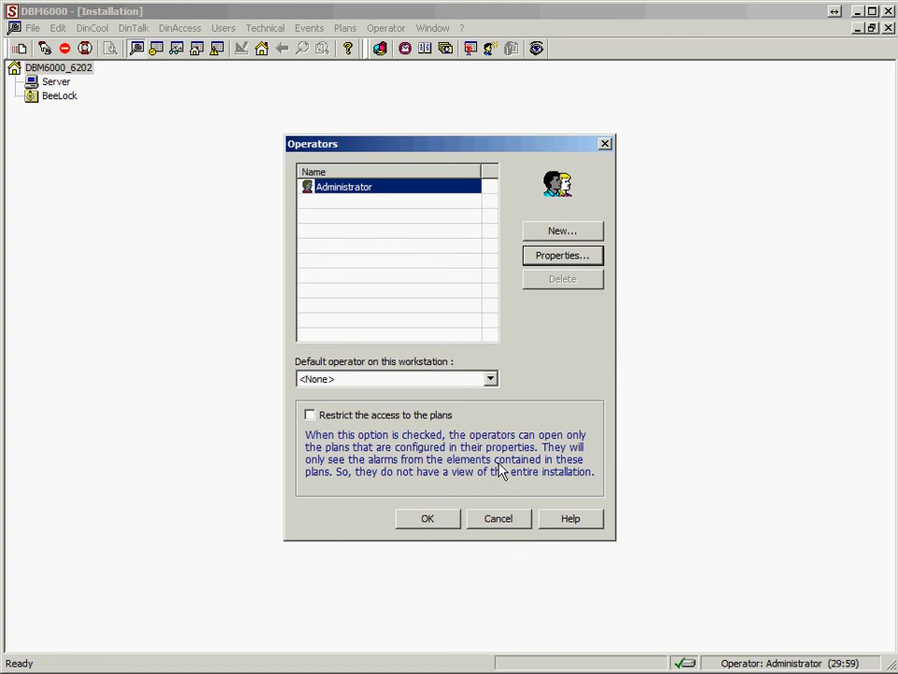
{"action": "left_click", "coordinate": [453, 524]}
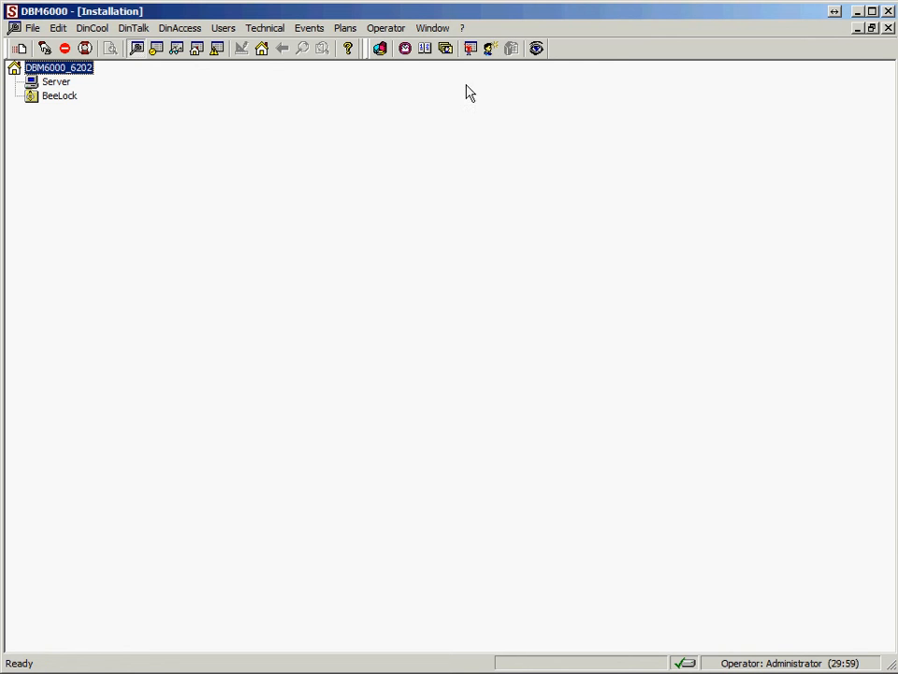
{"action": "left_click", "coordinate": [391, 32]}
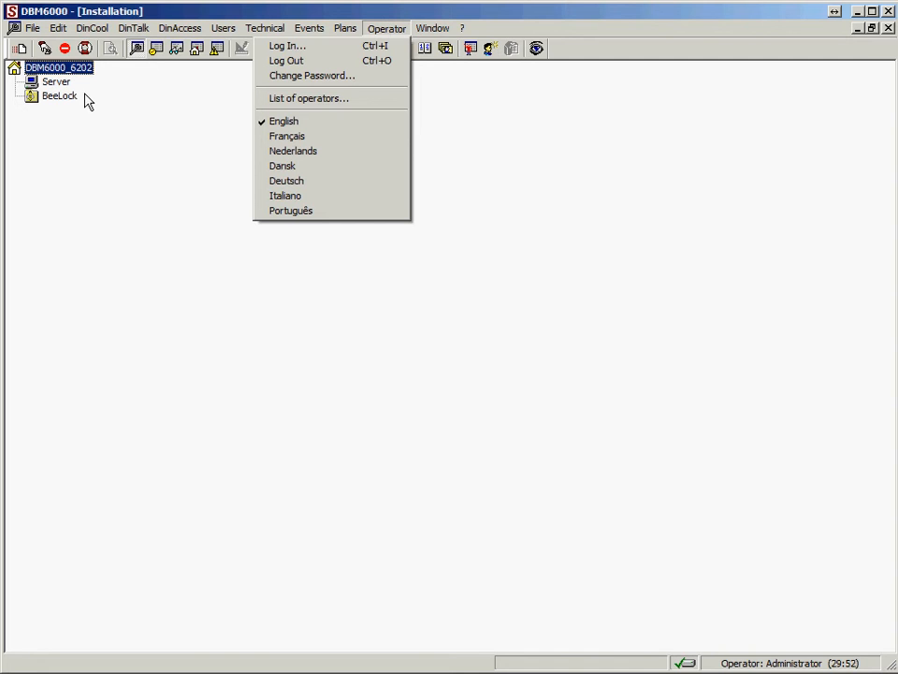
{"action": "mouse_move", "coordinate": [31, 31]}
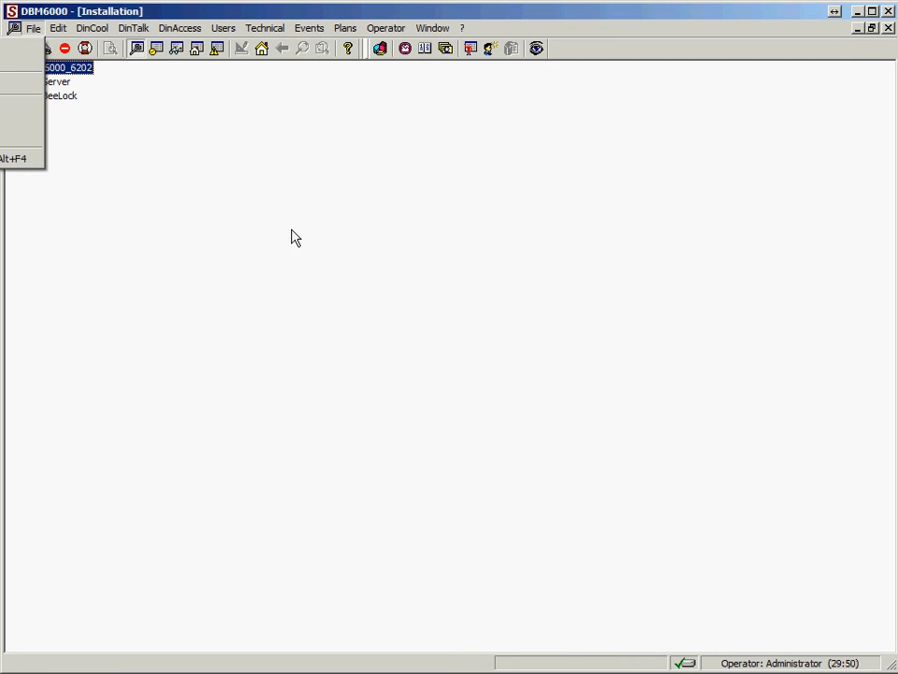
{"action": "left_click", "coordinate": [98, 75]}
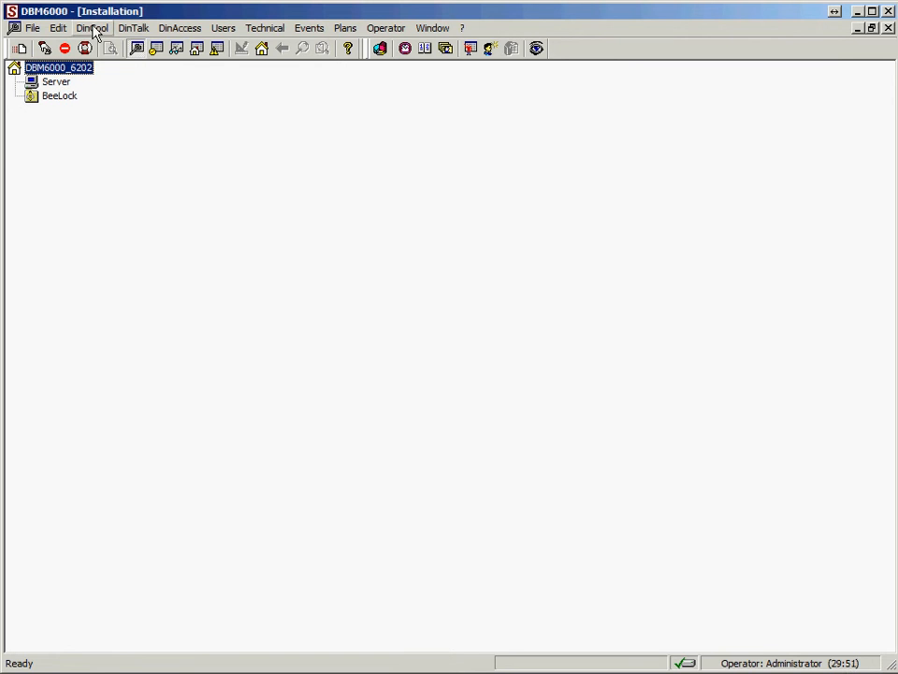
View the Installation window side by side with the Users list, then maximize the Installation window again.
{"action": "left_click", "coordinate": [872, 28]}
{"action": "left_click", "coordinate": [288, 72]}
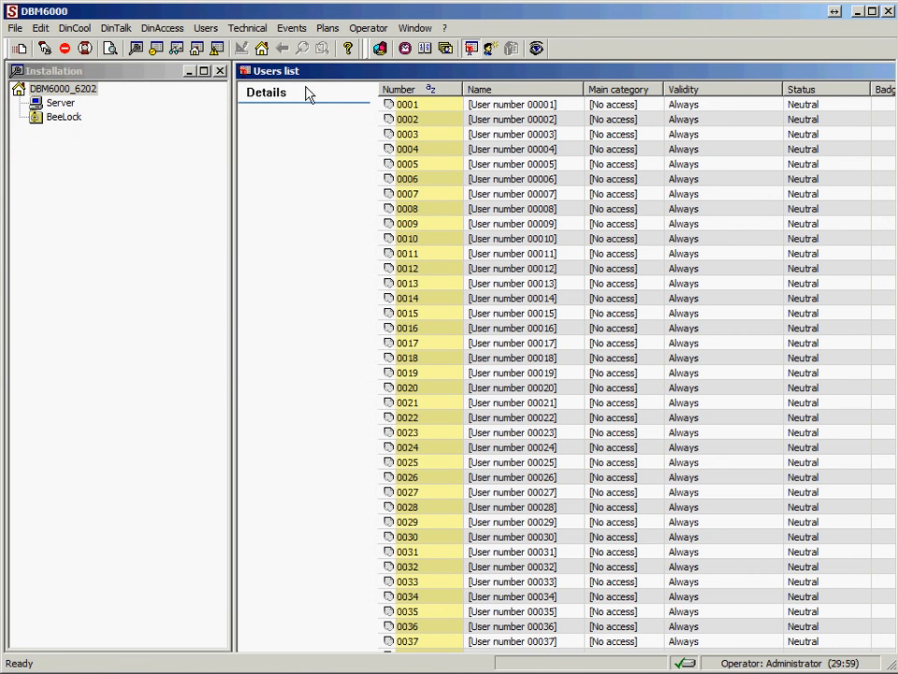
{"action": "left_click", "coordinate": [203, 70]}
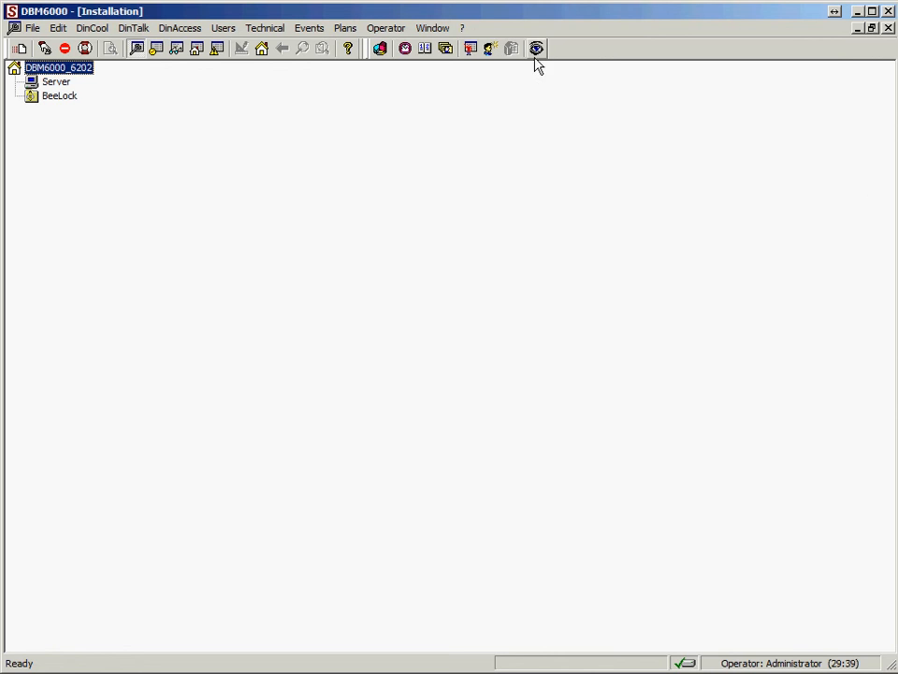
{"action": "left_click", "coordinate": [430, 29]}
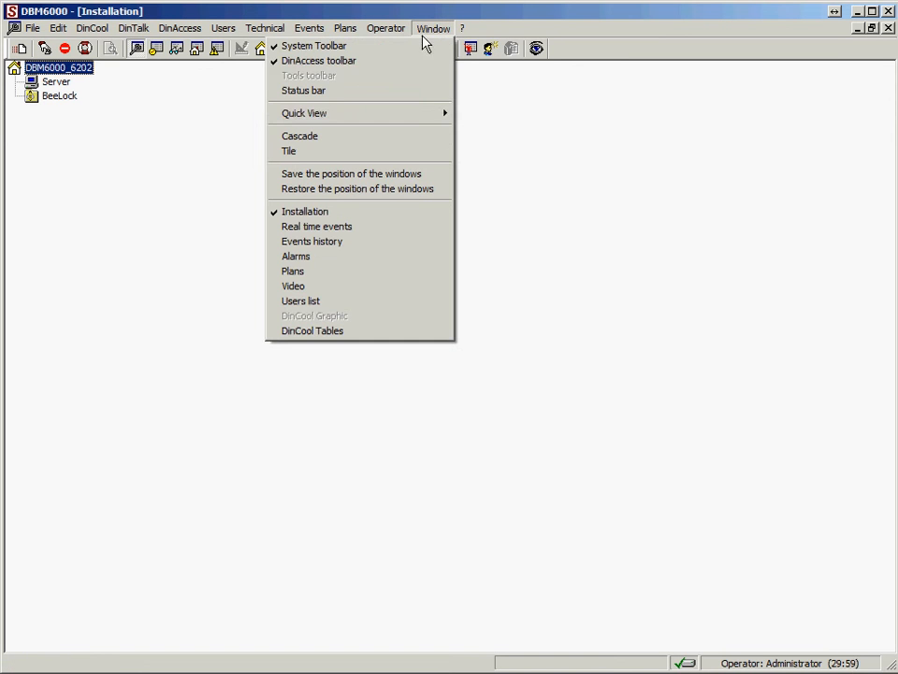
{"action": "mouse_move", "coordinate": [330, 114]}
{"action": "left_click", "coordinate": [188, 160]}
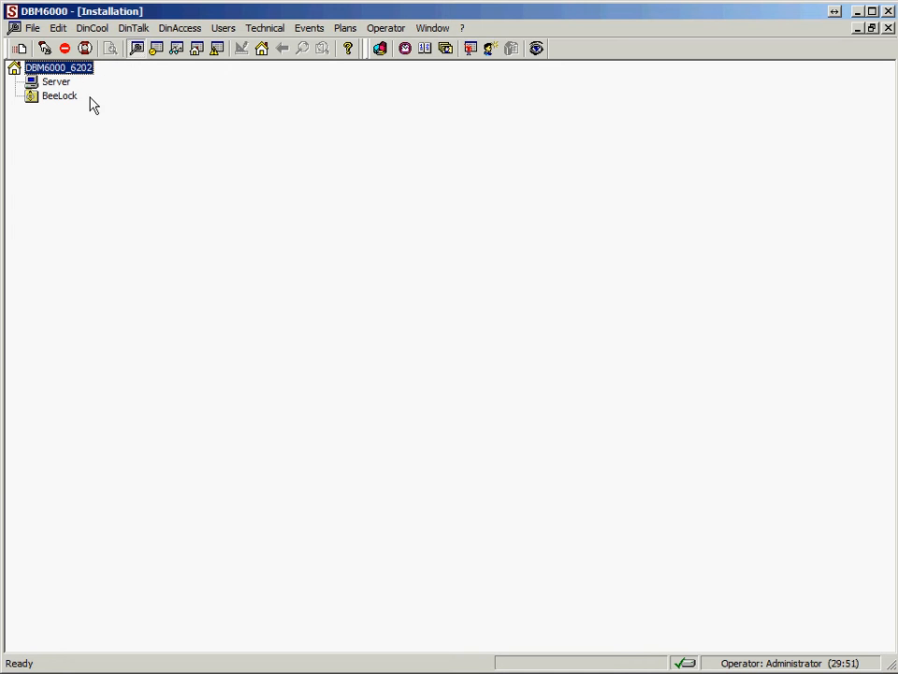
Review the general properties of the DBM6000_6202 installation, including automatic controller synchronization, and close them without saving.
{"action": "double_click", "coordinate": [40, 73]}
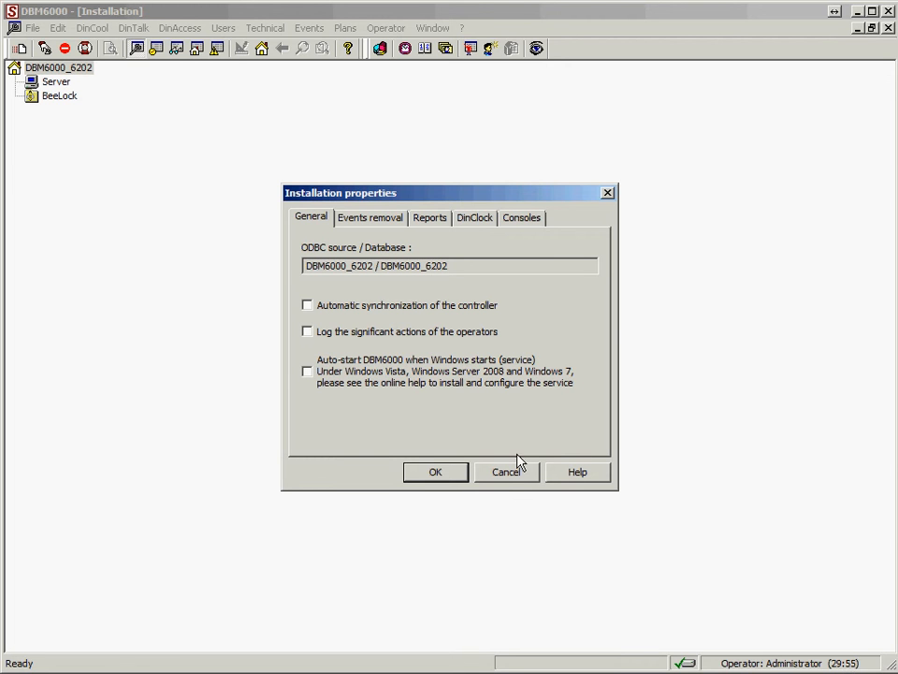
{"action": "left_click", "coordinate": [307, 309]}
{"action": "left_click", "coordinate": [307, 308]}
{"action": "left_click", "coordinate": [506, 471]}
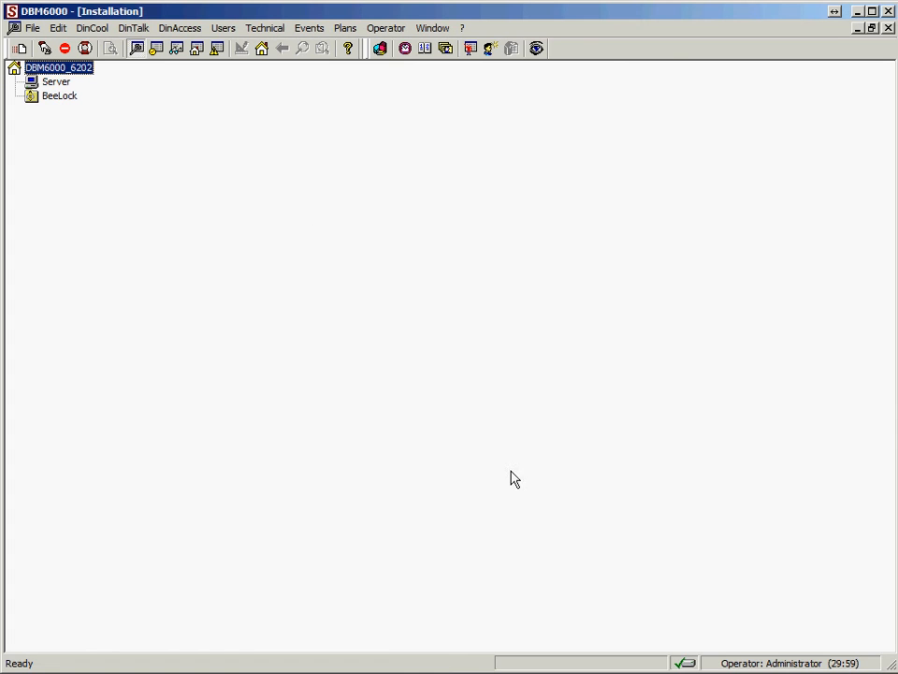
Ping 192.168.2.90 from a command prompt to test the controller's address, then close the prompt.
{"action": "left_click", "coordinate": [55, 83]}
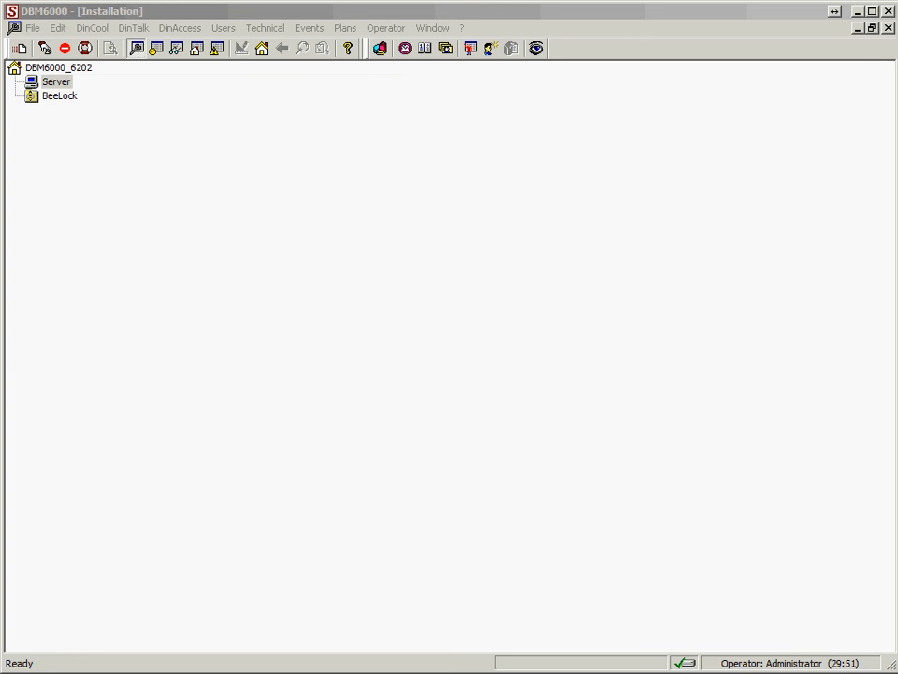
{"action": "left_click_drag", "start_coordinate": [0, 86], "coordinate": [286, 196]}
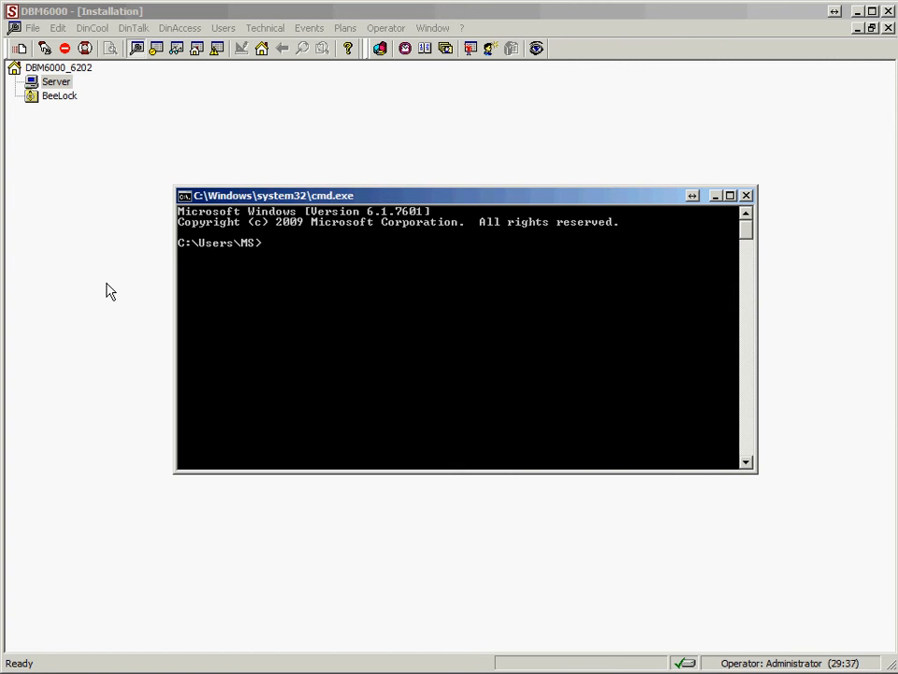
{"action": "type", "text": "ping 192.168.2"}
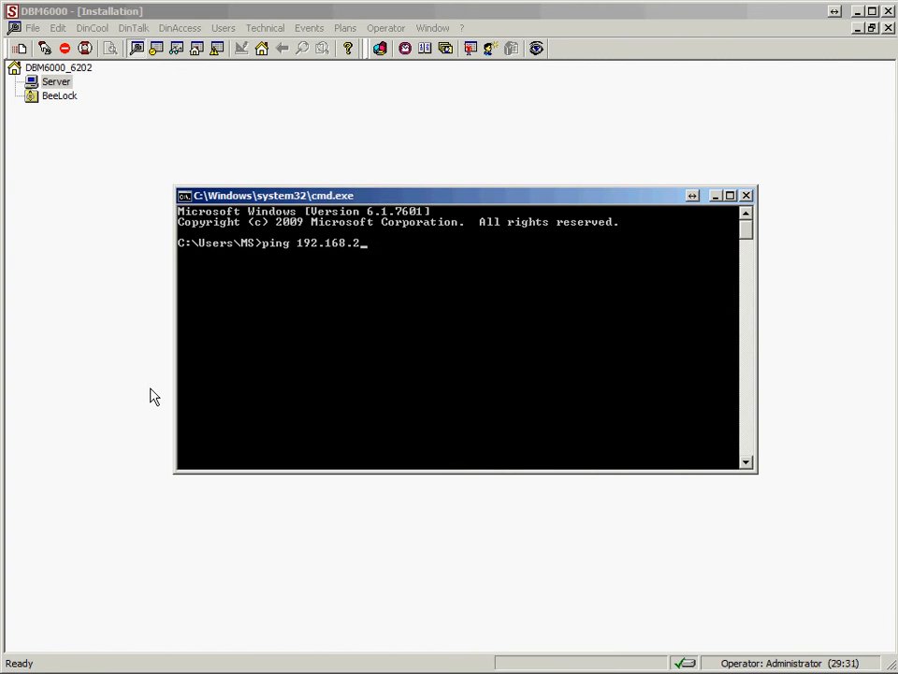
{"action": "type", "text": ".90"}
{"action": "key", "text": "Return"}
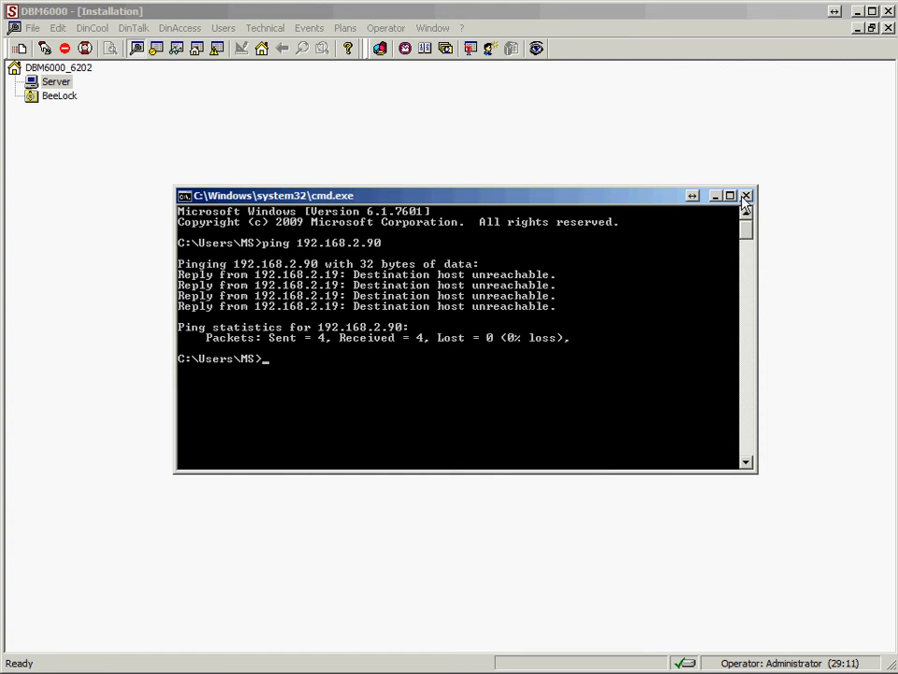
{"action": "left_click", "coordinate": [747, 196]}
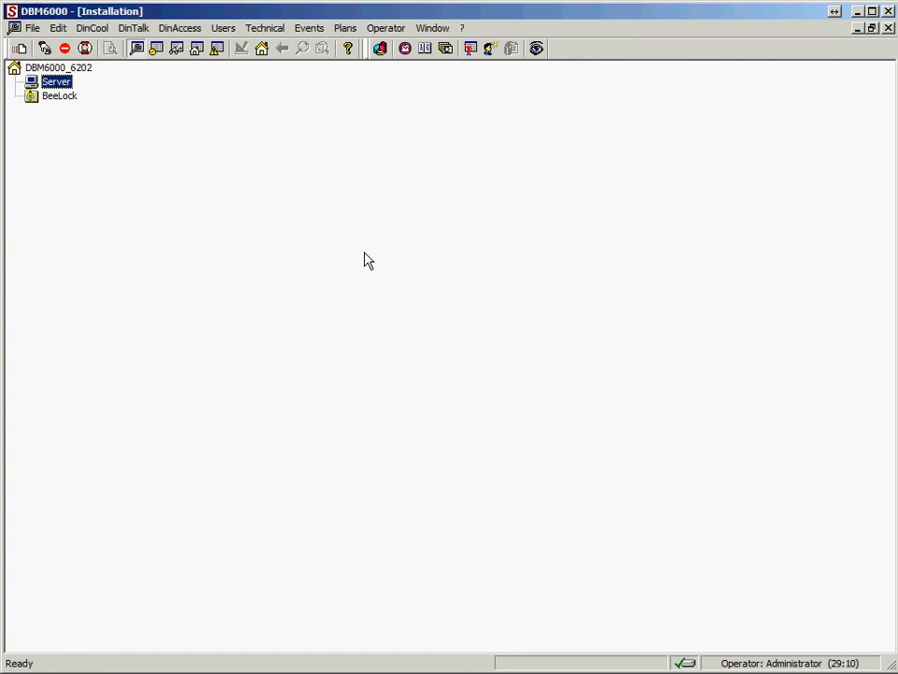
Add an enabled IP connection to the Server with the remote IP 192.168.2.90.
{"action": "right_click", "coordinate": [55, 83]}
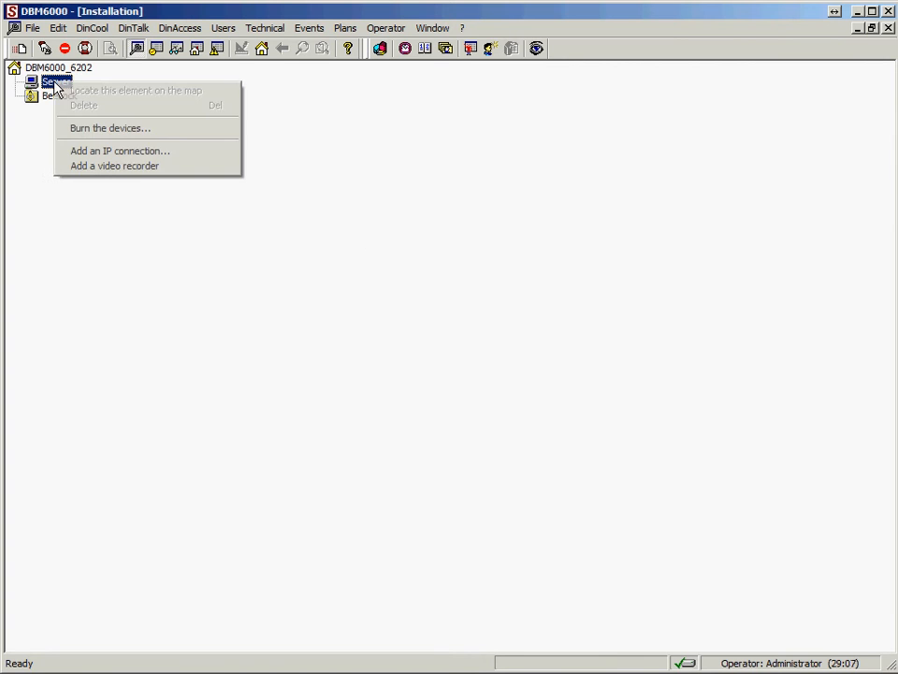
{"action": "left_click", "coordinate": [77, 158]}
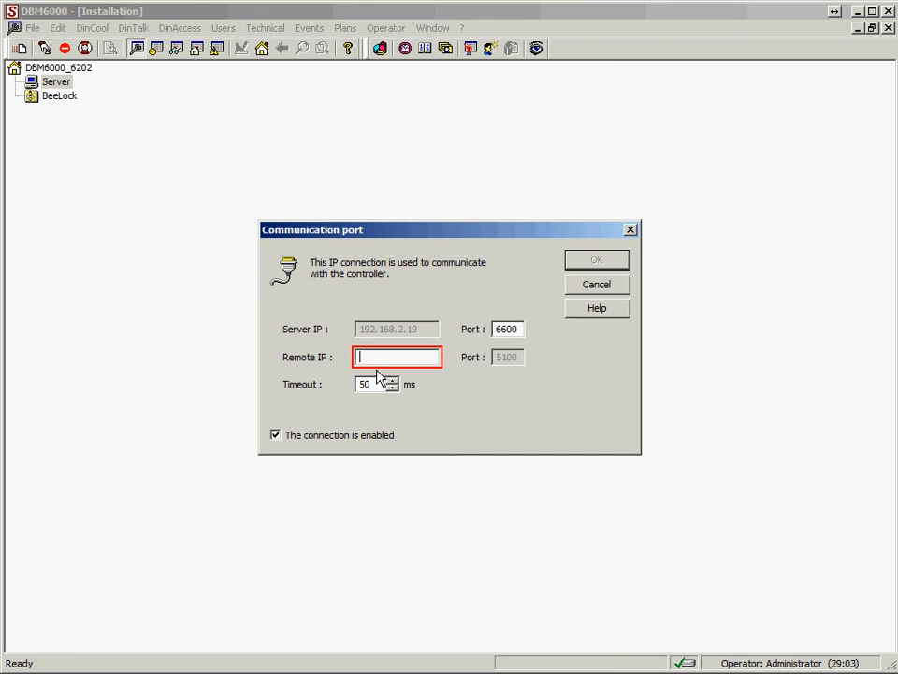
{"action": "type", "text": "192.168.2.9"}
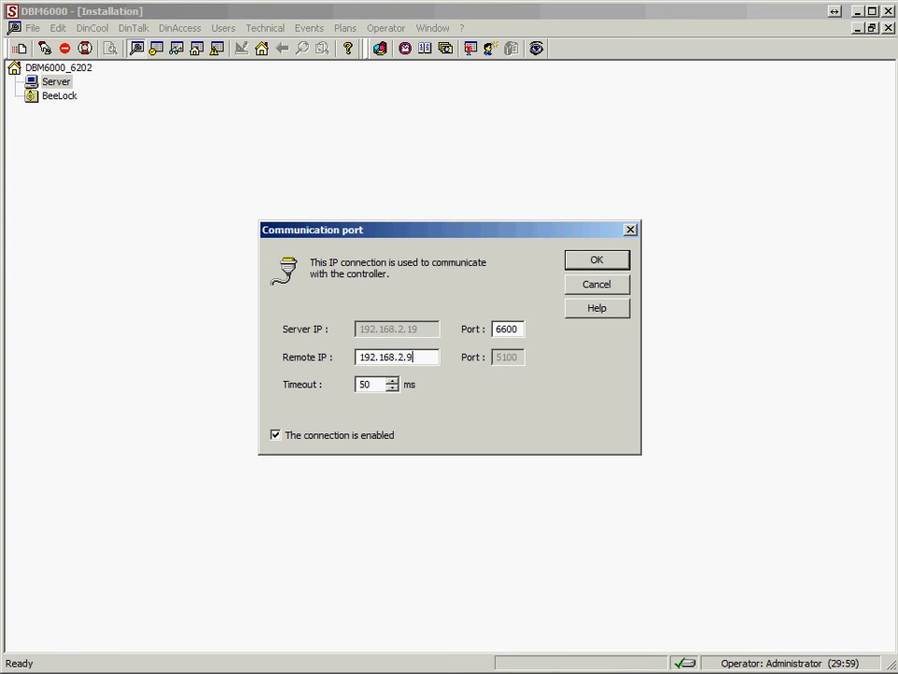
{"action": "type", "text": "0"}
{"action": "left_click", "coordinate": [599, 263]}
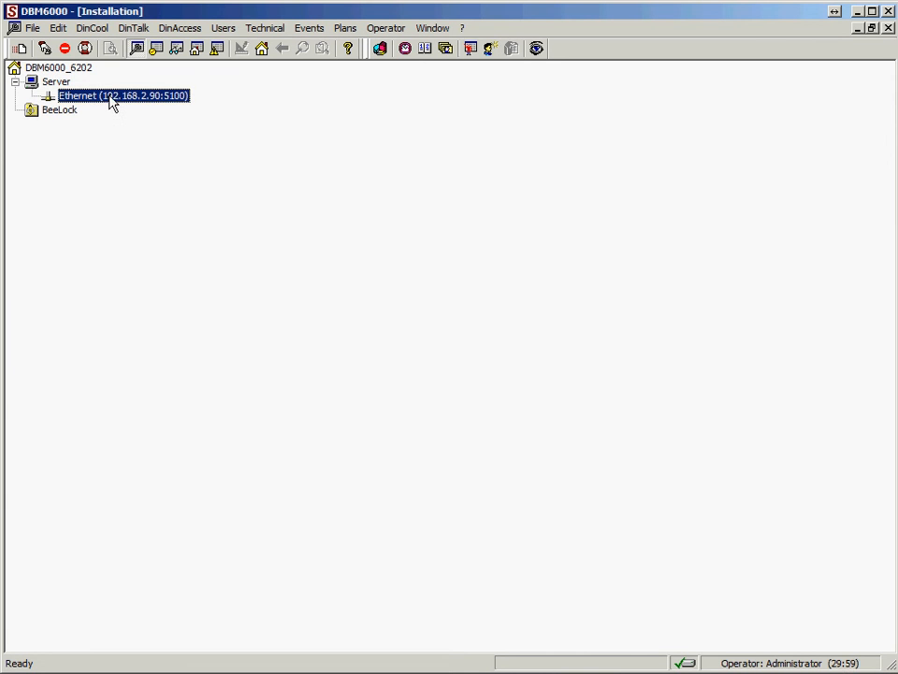
Start a new controller on the Ethernet connection, naming it Master with serial number 8716 from the board photo's label.
{"action": "right_click", "coordinate": [110, 97]}
{"action": "left_click", "coordinate": [130, 165]}
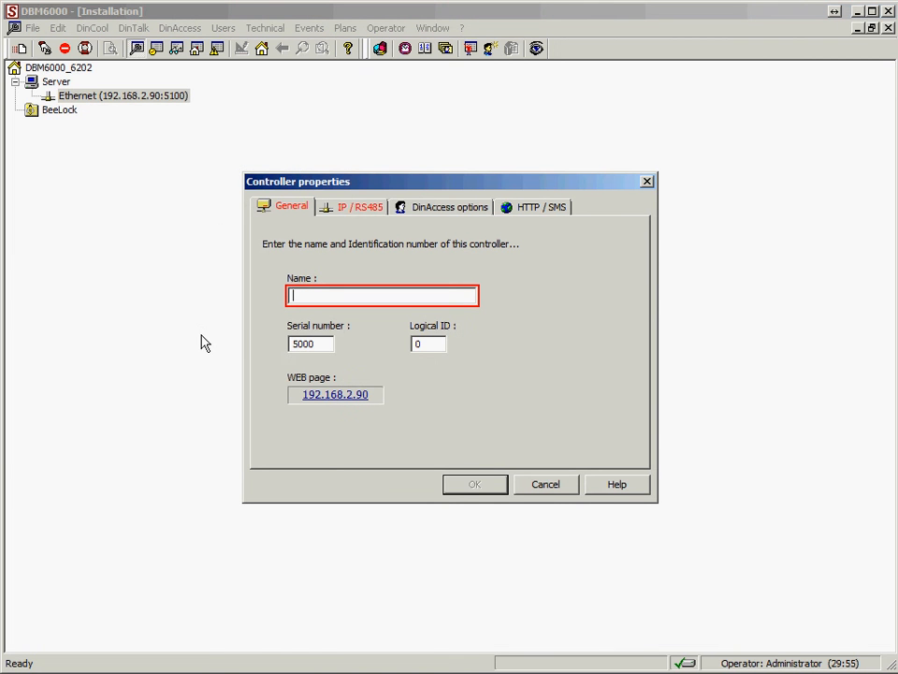
{"action": "type", "text": "Master"}
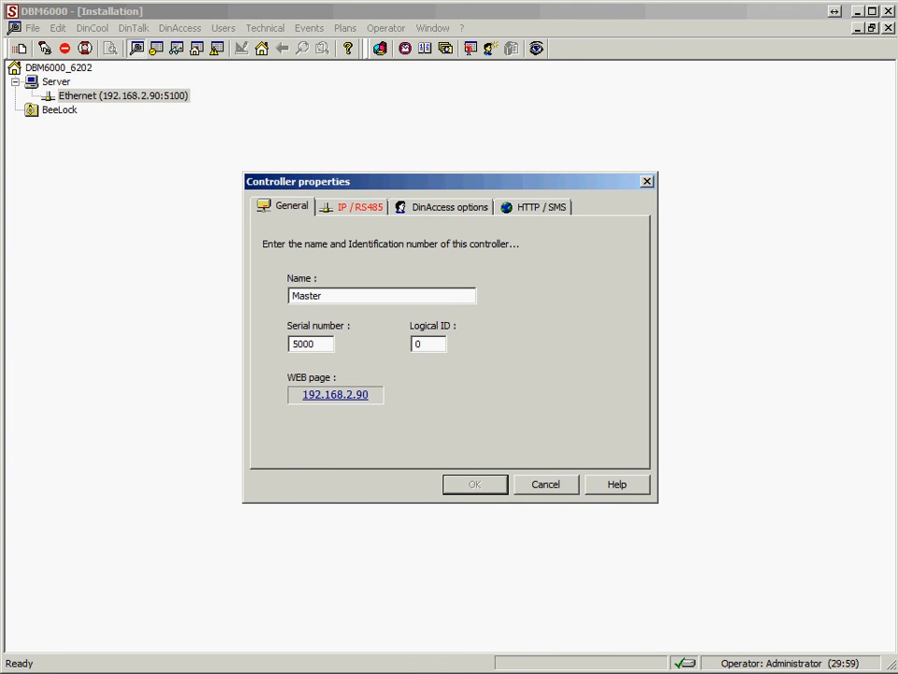
{"action": "key", "text": "Tab"}
{"action": "key", "text": "alt+Tab"}
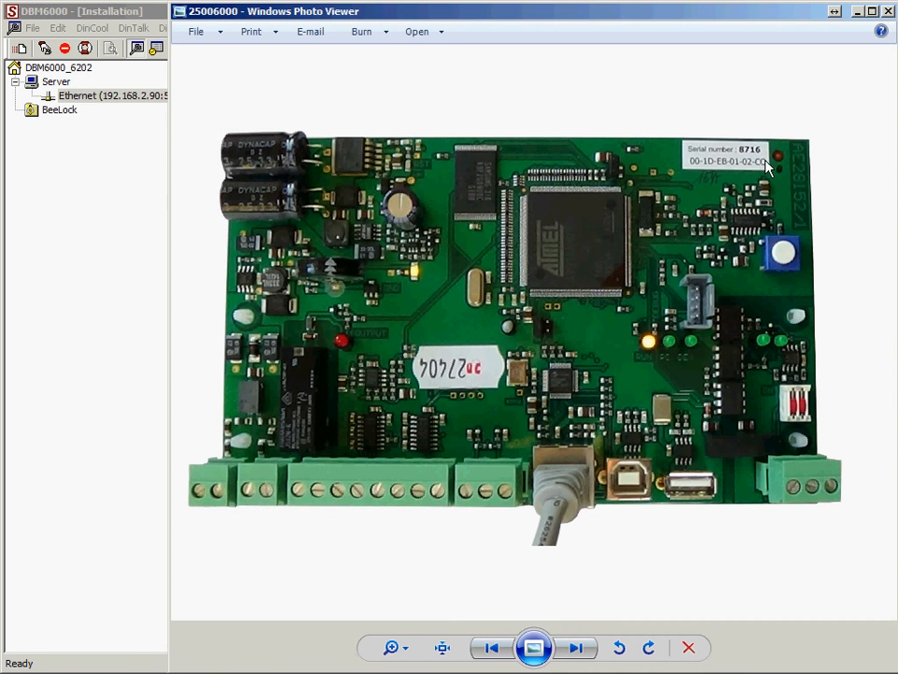
{"action": "scroll", "coordinate": [748, 164], "scroll_direction": "up", "scroll_amount": 4}
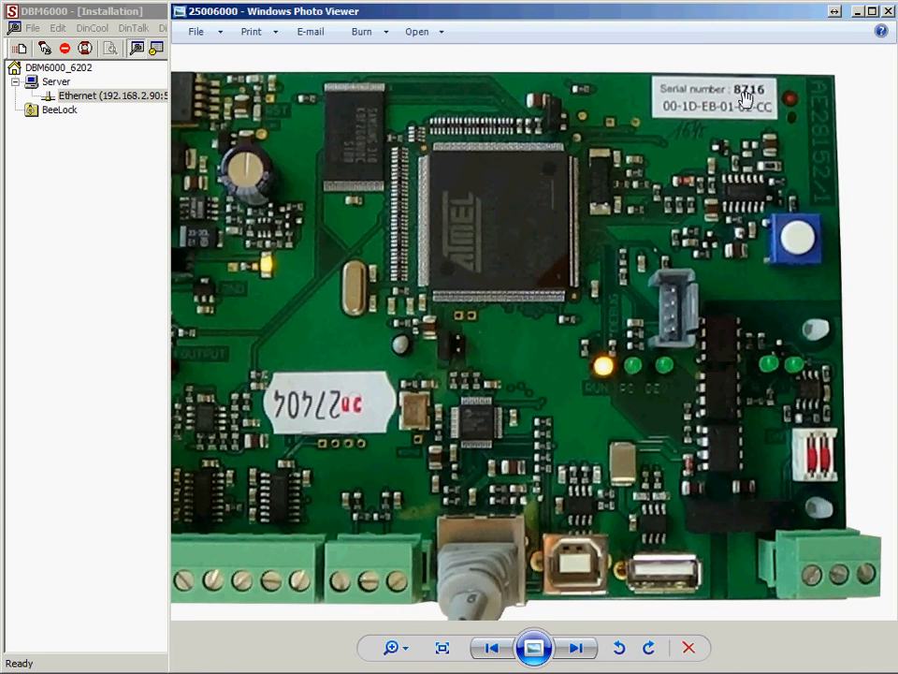
{"action": "left_click", "coordinate": [33, 18]}
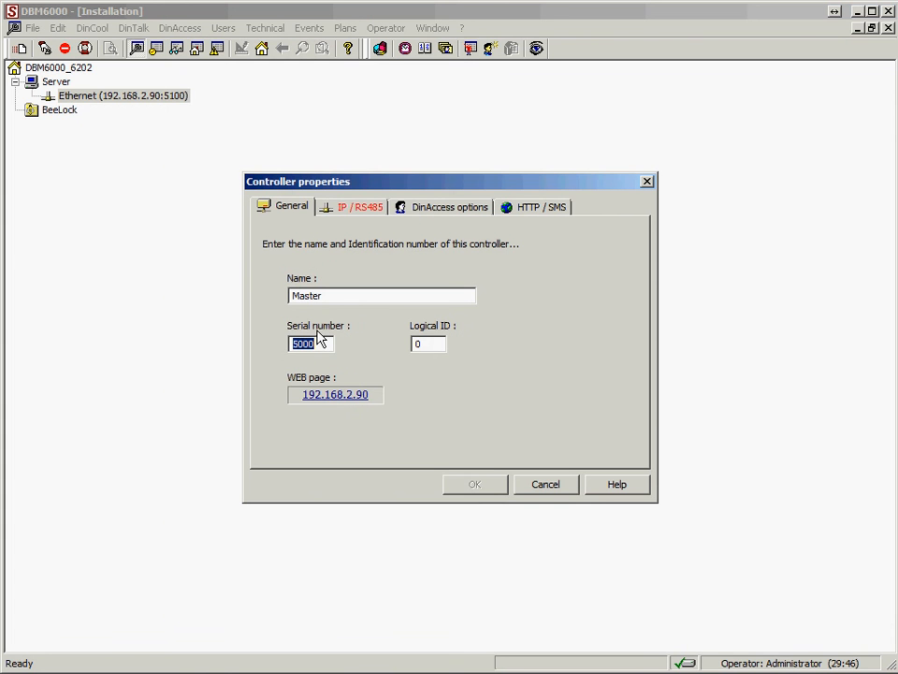
{"action": "type", "text": "8716"}
Set the controller's MAC address to 00-1D-EB-01-02-CC, as printed on the board label in the photo.
{"action": "left_click", "coordinate": [362, 208]}
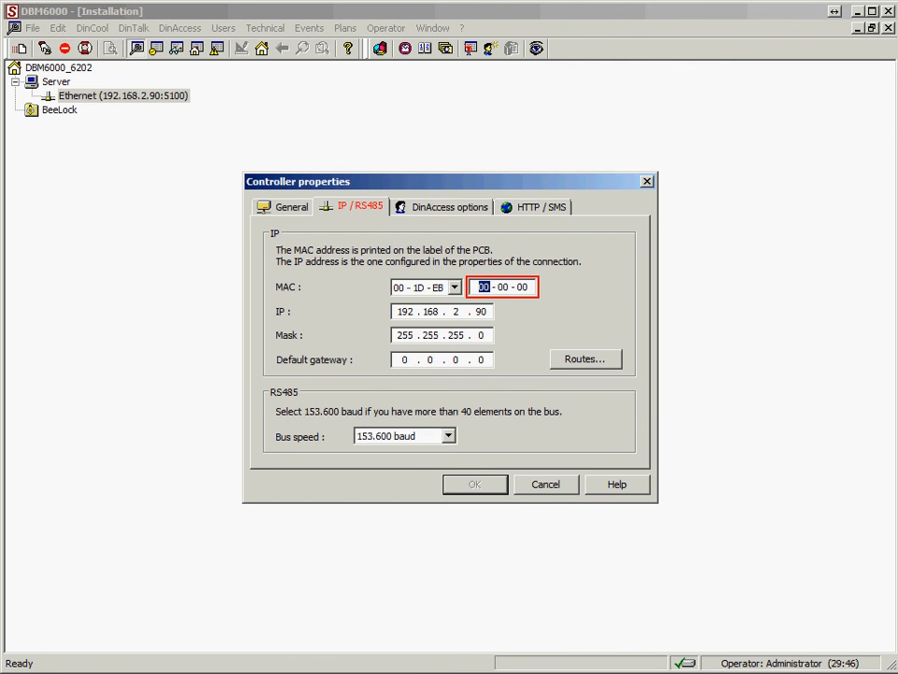
{"action": "key", "text": "alt+Tab"}
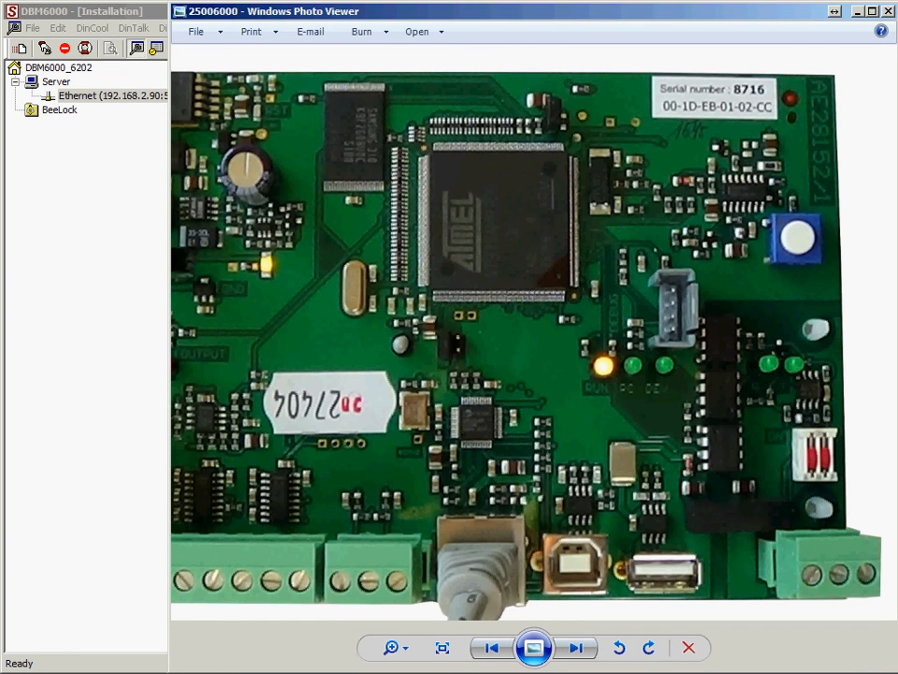
{"action": "left_click", "coordinate": [83, 11]}
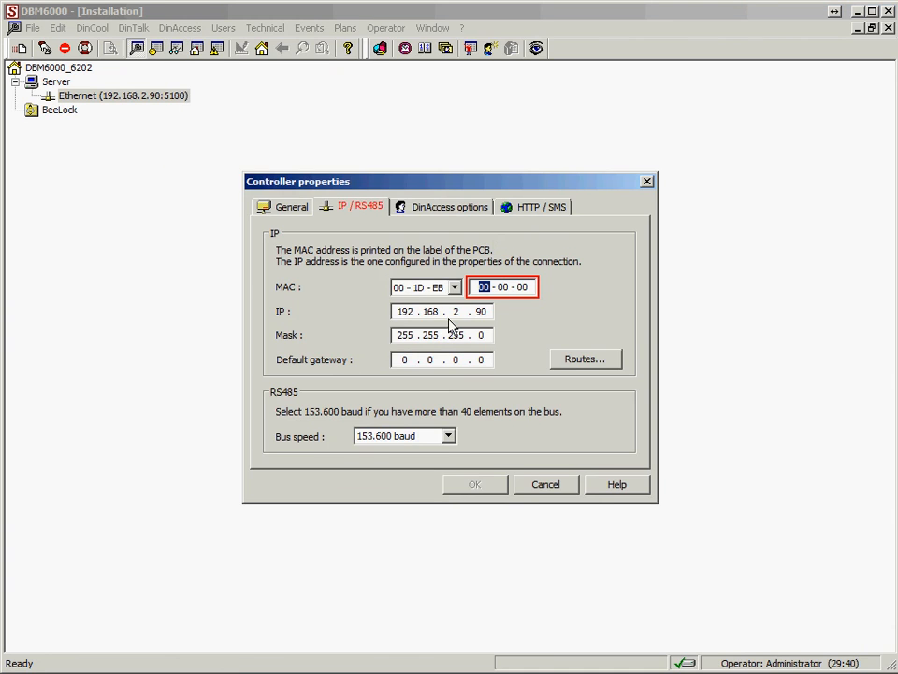
{"action": "type", "text": "01 - 02 - "}
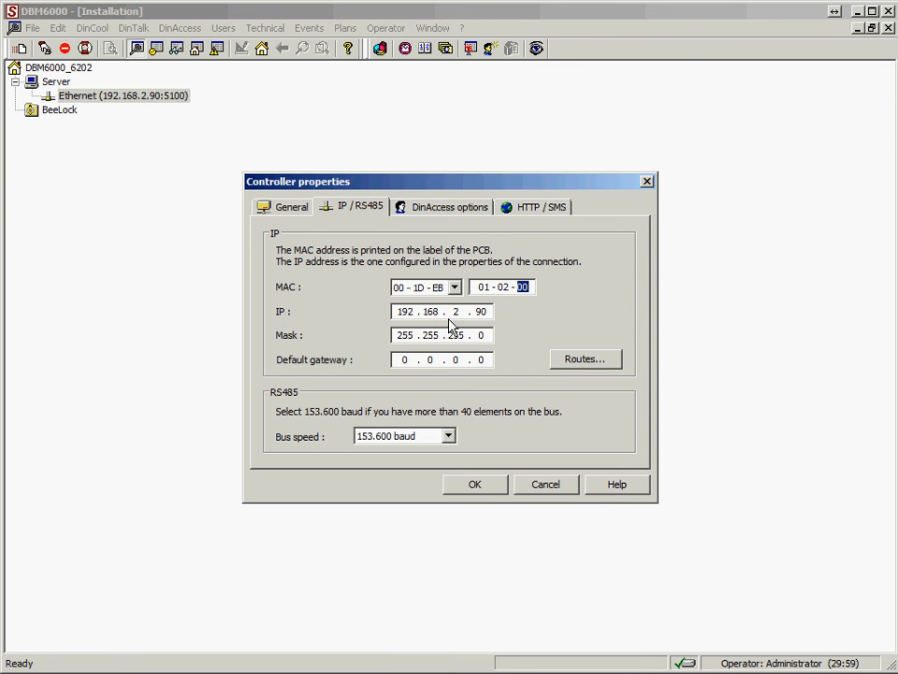
{"action": "type", "text": "CC"}
Fill in a new IP route with destination 192.168.3.0 and gateway 192.168.2.1, and close the controller's IP routes.
{"action": "left_click", "coordinate": [585, 361]}
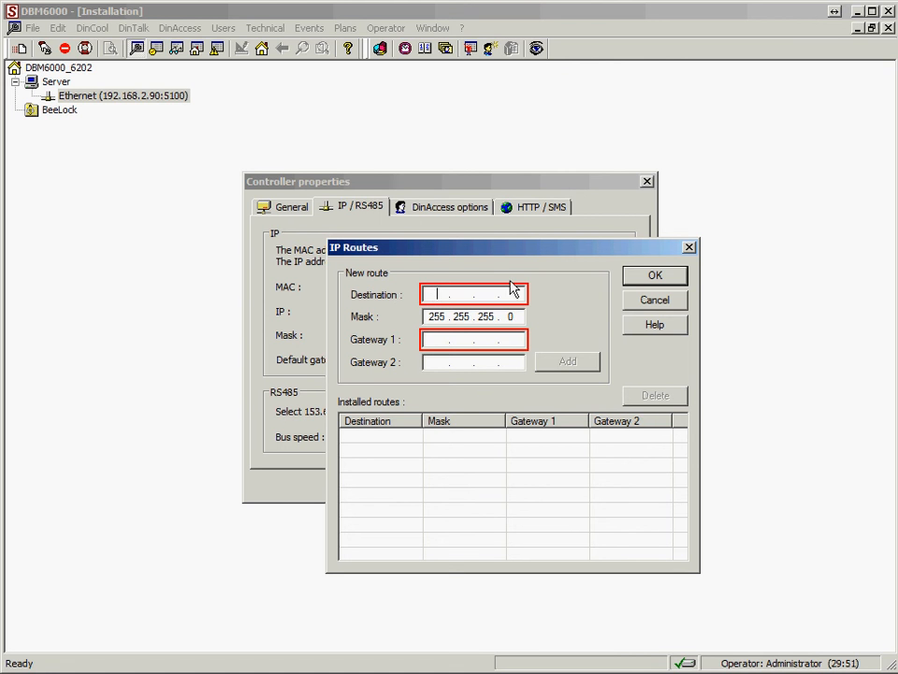
{"action": "type", "text": "192 . 1"}
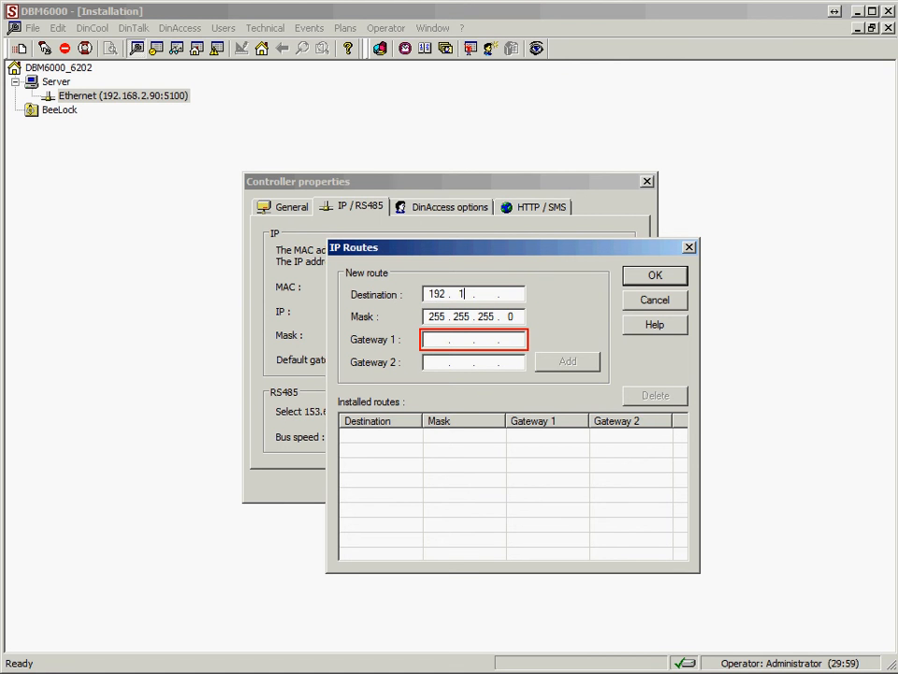
{"action": "type", "text": "68 . 3"}
{"action": "type", "text": "2168"}
{"action": "type", "text": "2.1"}
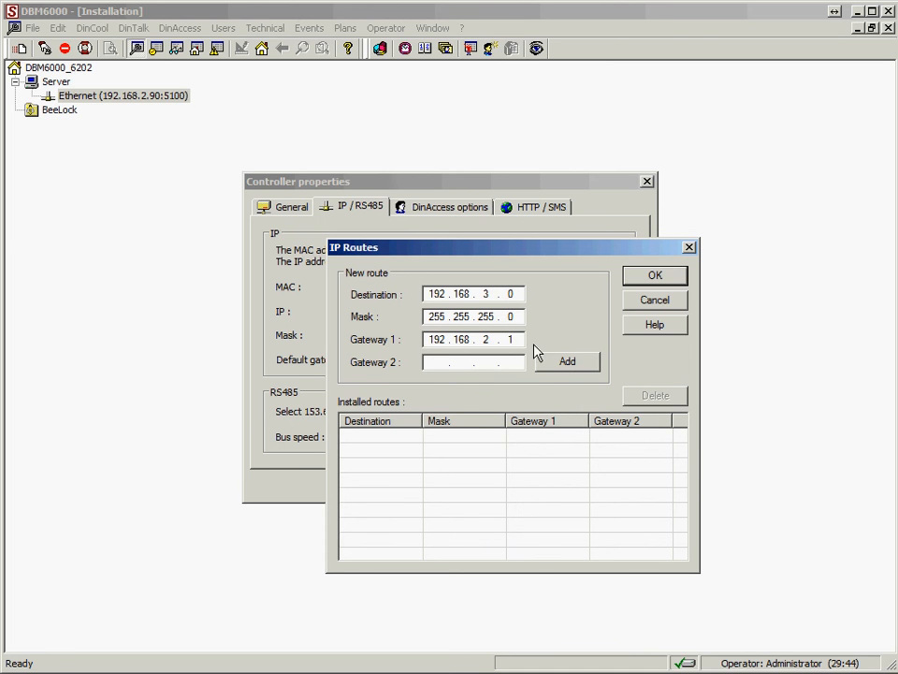
{"action": "left_click", "coordinate": [656, 278]}
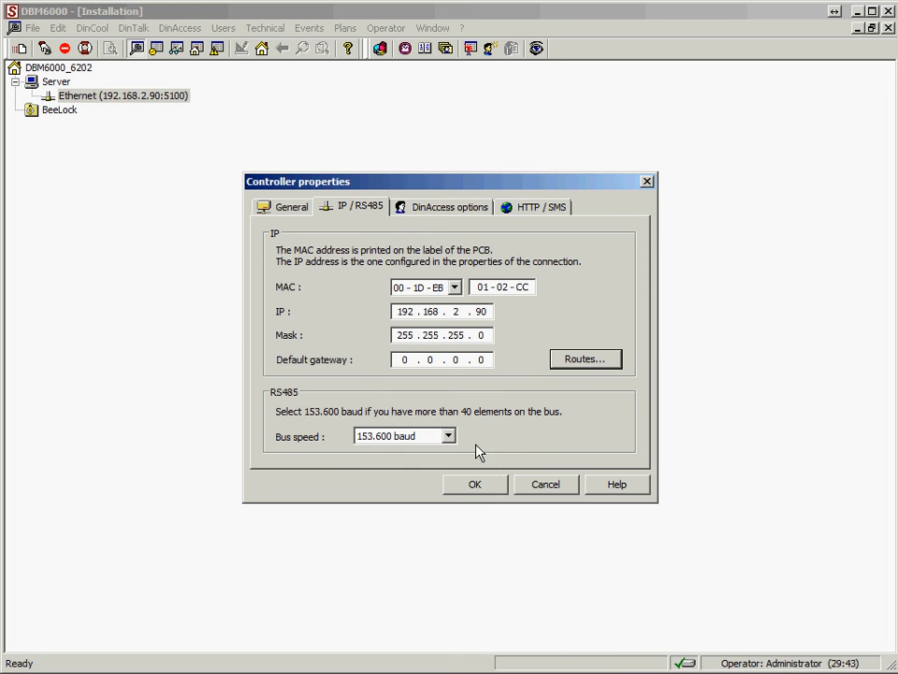
Choose the 153.600 baud RS485 bus speed, save the Master controller and dismiss the notices.
{"action": "left_click", "coordinate": [448, 437]}
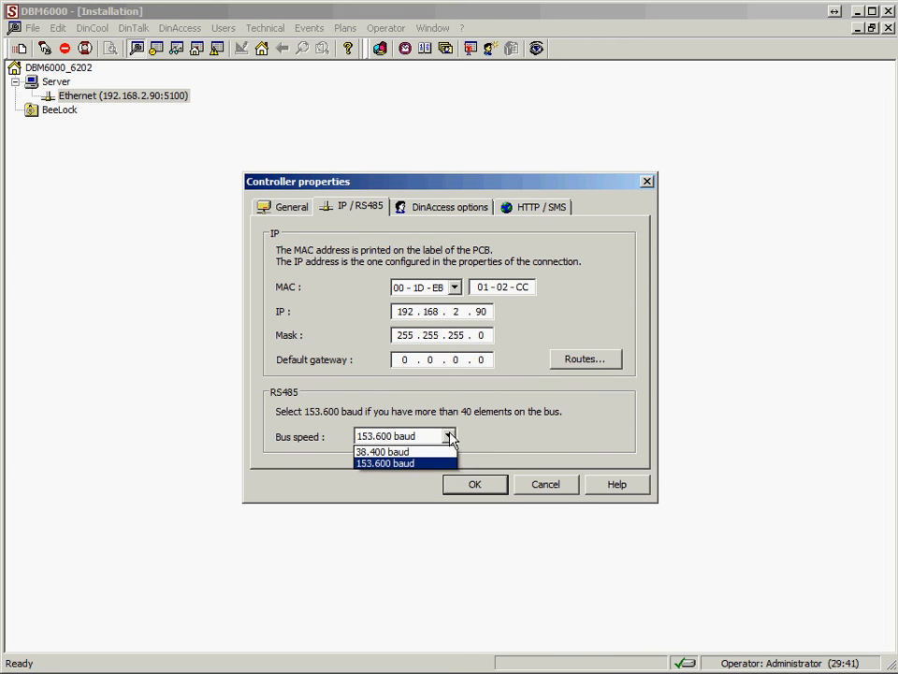
{"action": "left_click", "coordinate": [403, 463]}
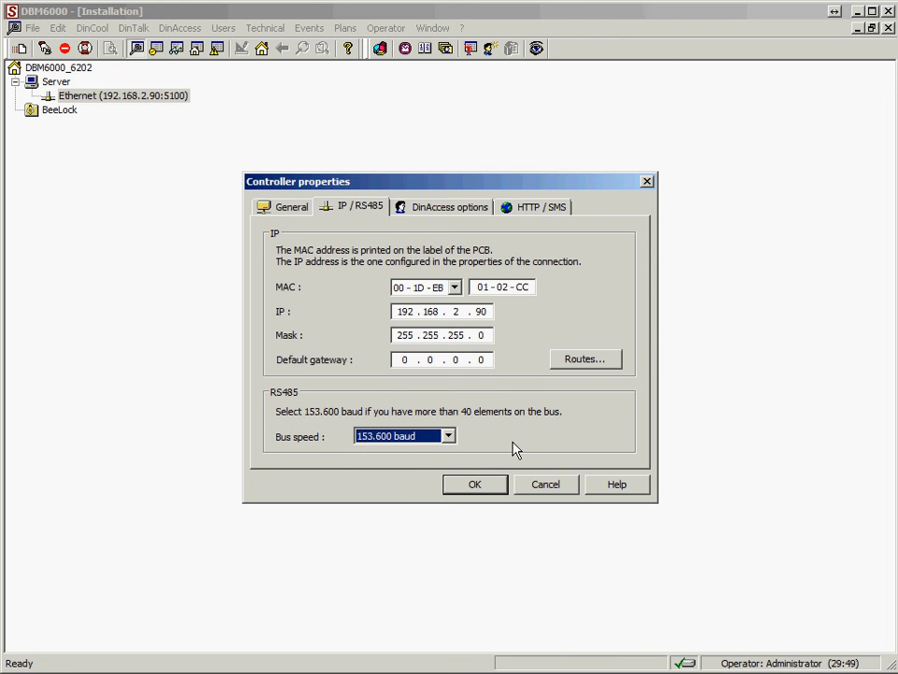
{"action": "left_click", "coordinate": [483, 486]}
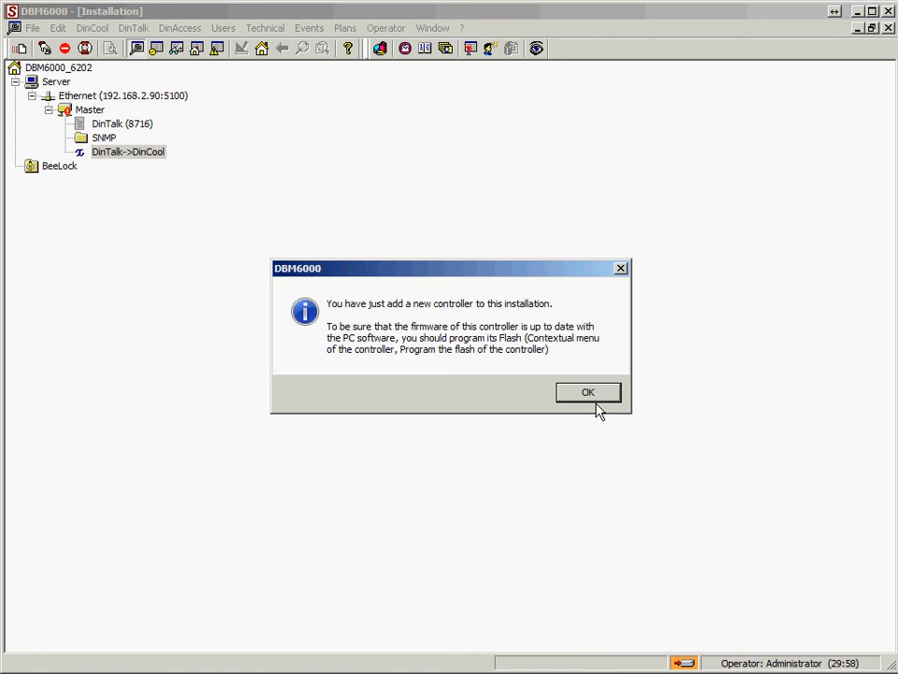
{"action": "left_click", "coordinate": [595, 394]}
{"action": "left_click", "coordinate": [423, 369]}
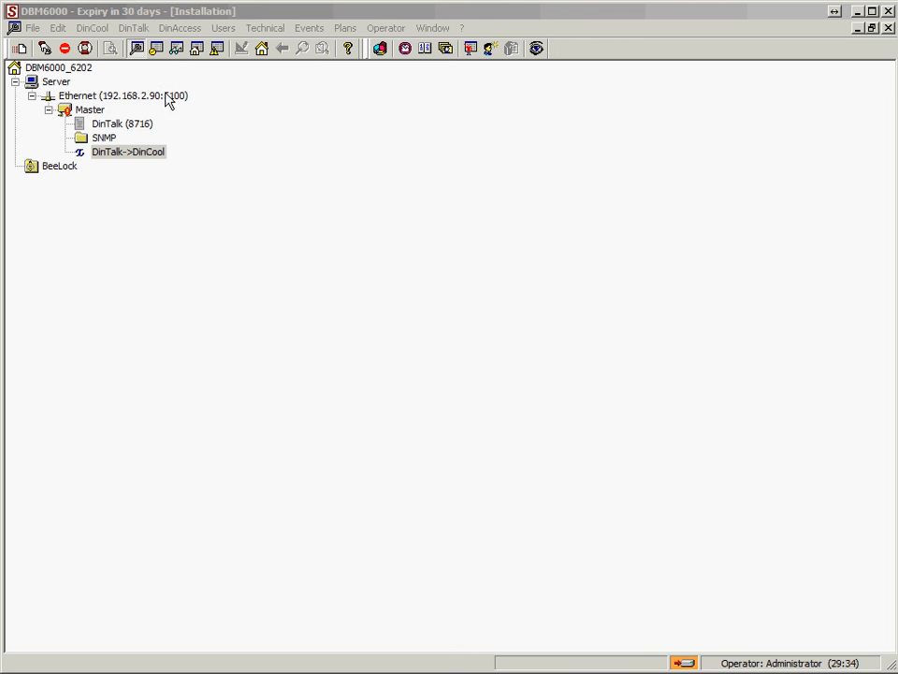
Check the DBM6000 version and licensed options in the program's About information, then close it.
{"action": "left_click", "coordinate": [349, 50]}
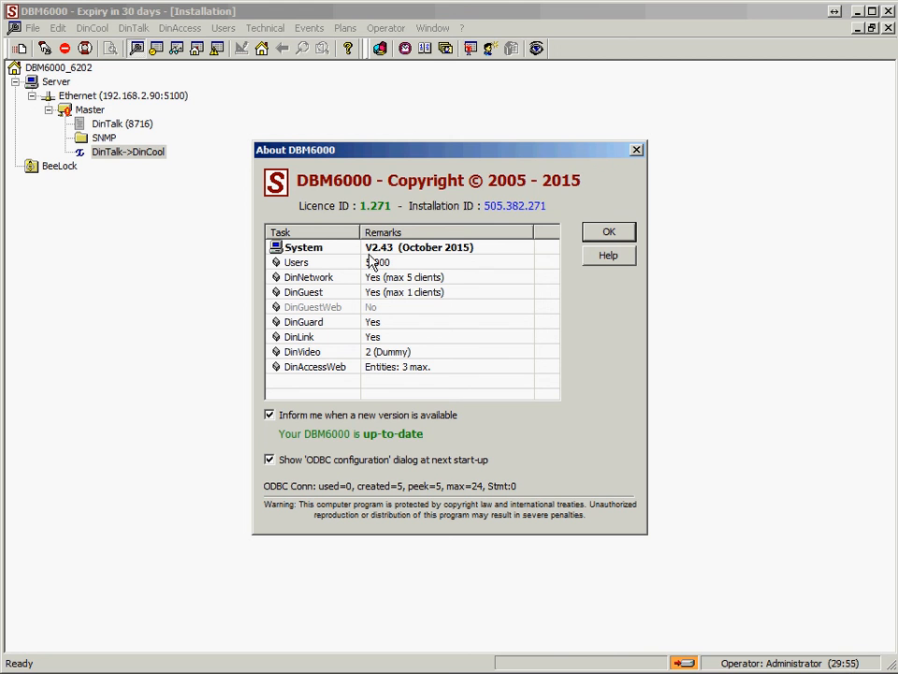
{"action": "left_click", "coordinate": [608, 234]}
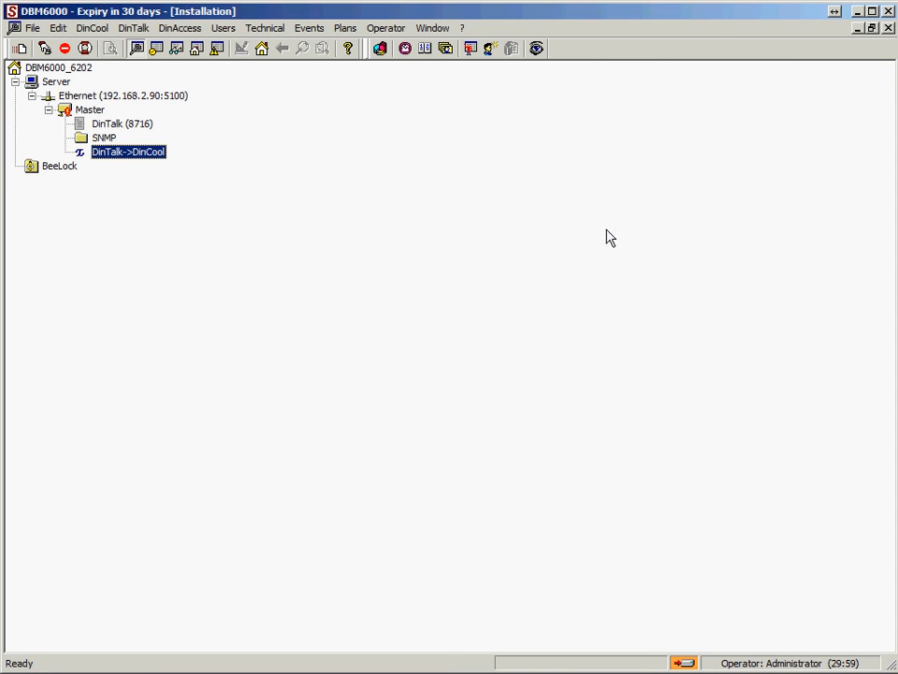
Burn the Master controller's flash with ARM.pkg from the Flash folder and close the upgrade report.
{"action": "right_click", "coordinate": [74, 113]}
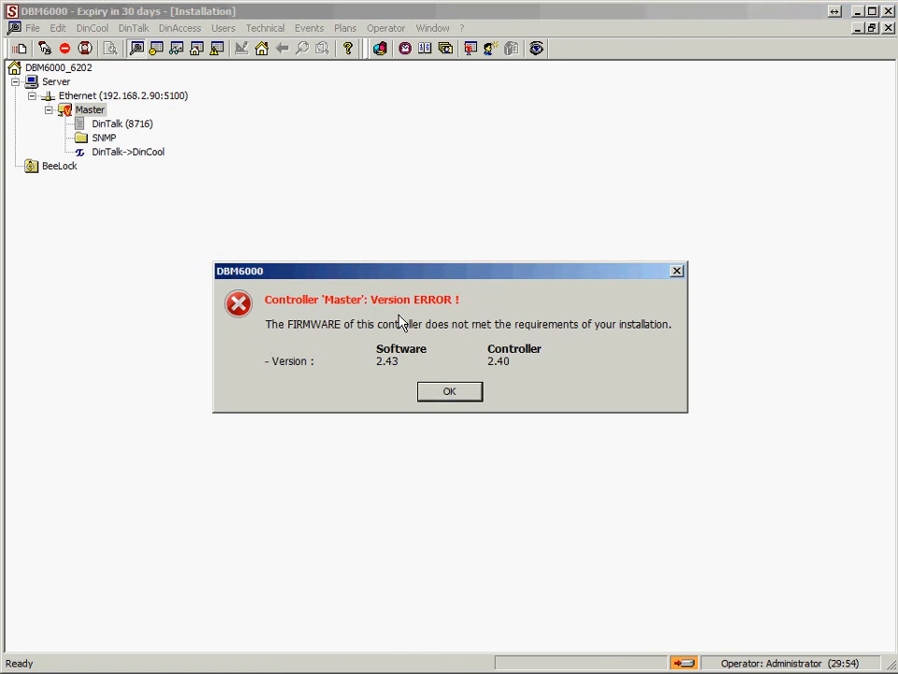
{"action": "left_click", "coordinate": [449, 391]}
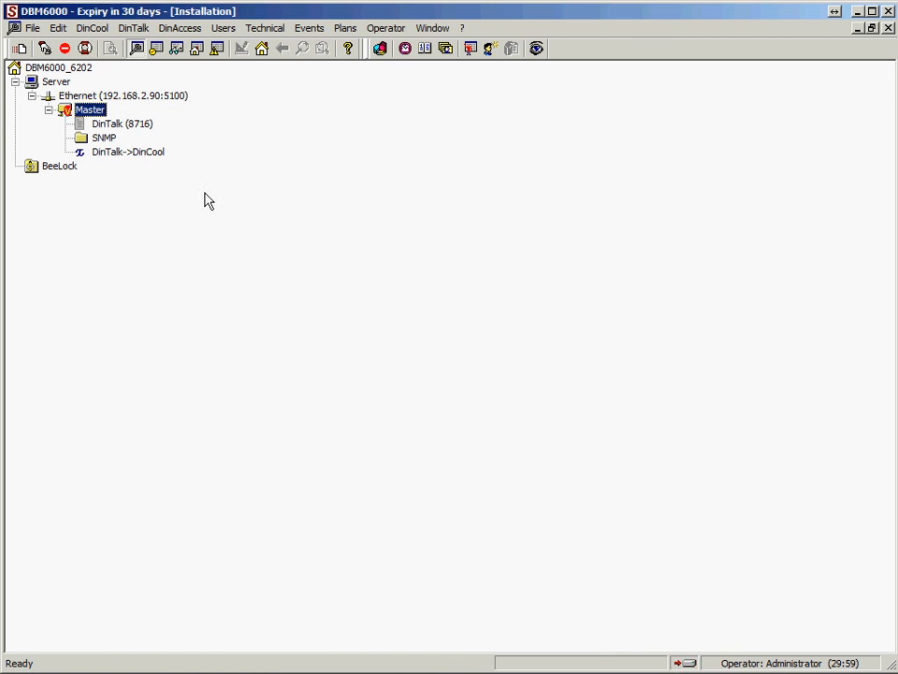
{"action": "right_click", "coordinate": [84, 112]}
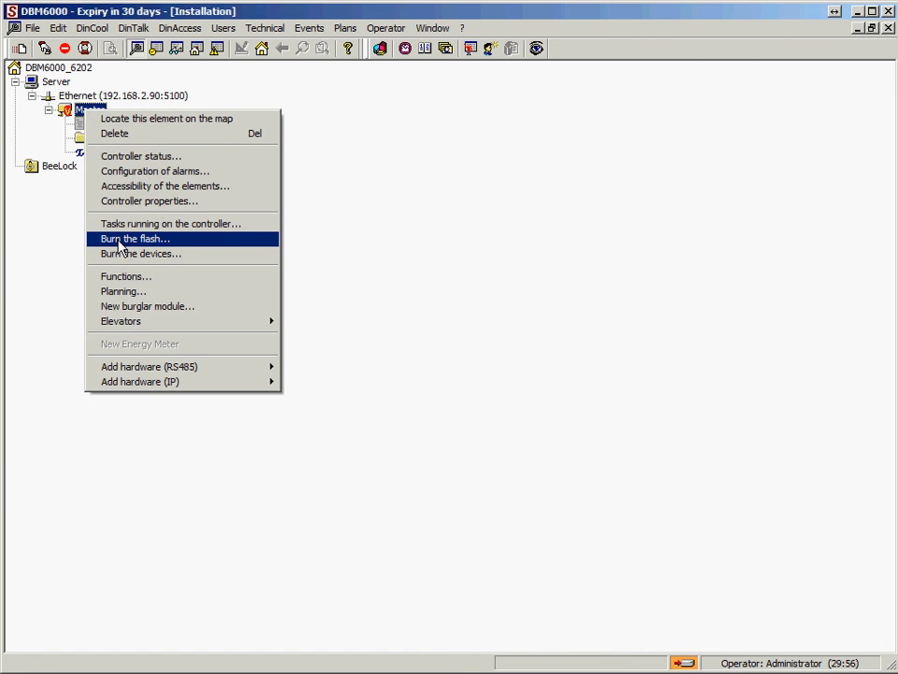
{"action": "left_click", "coordinate": [123, 240]}
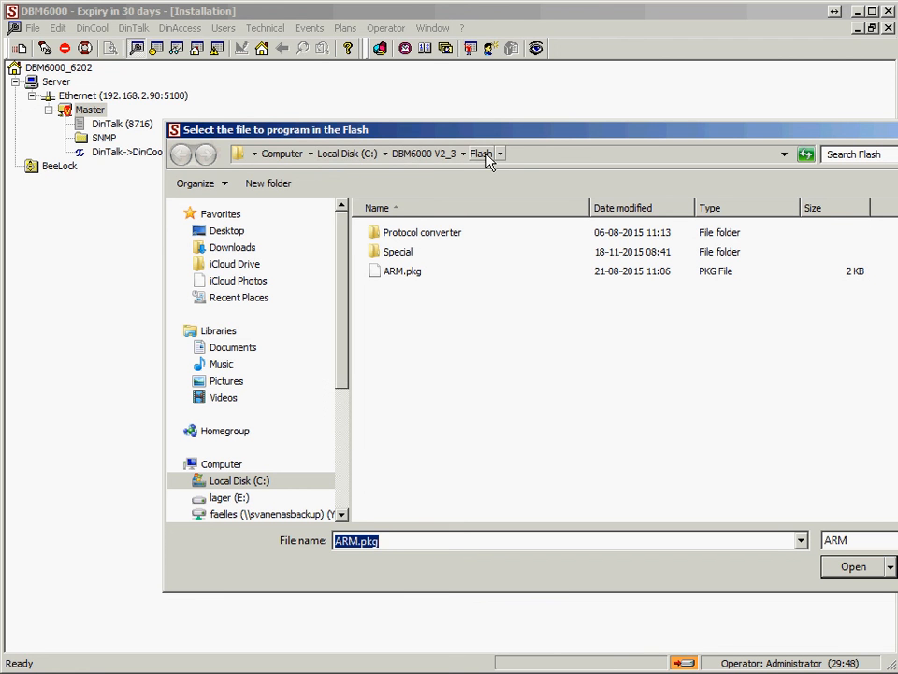
{"action": "left_click", "coordinate": [400, 277]}
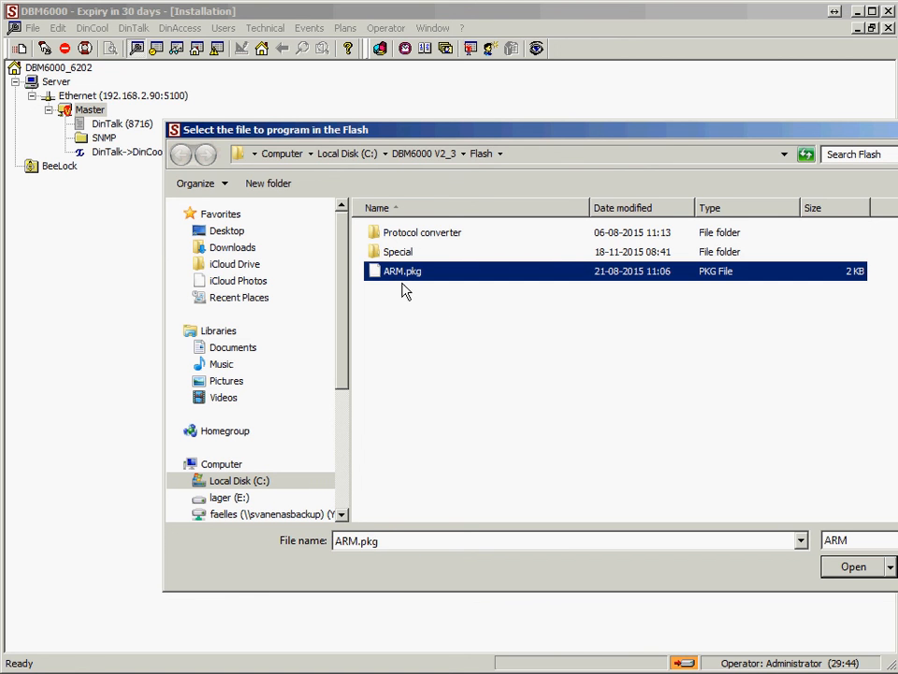
{"action": "left_click", "coordinate": [852, 567]}
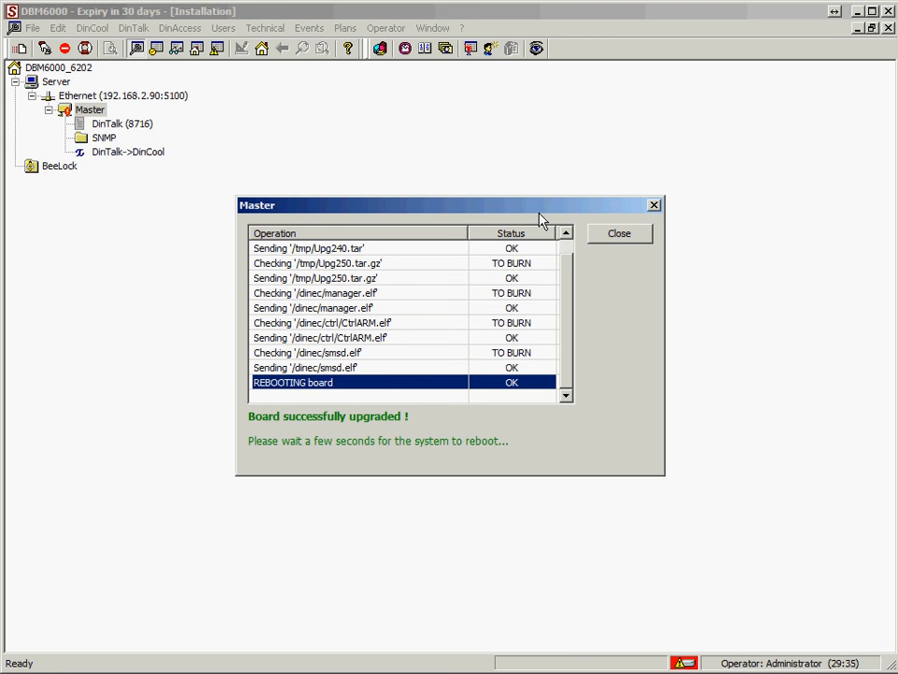
{"action": "left_click", "coordinate": [640, 238]}
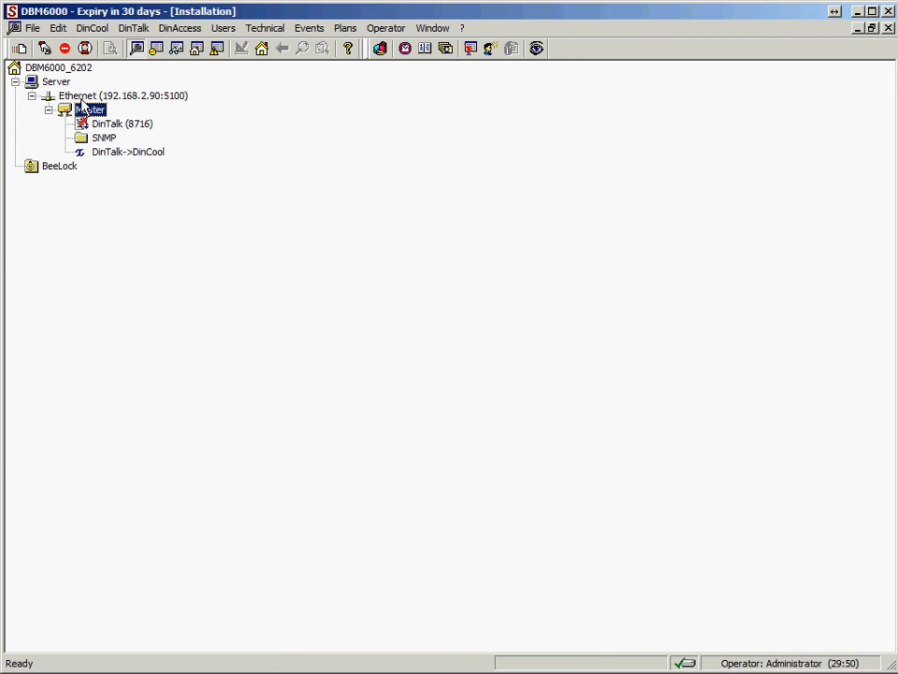
Start a new RS485 access on the Master controller with serial number 12345 and the name Sdasd.
{"action": "right_click", "coordinate": [83, 108]}
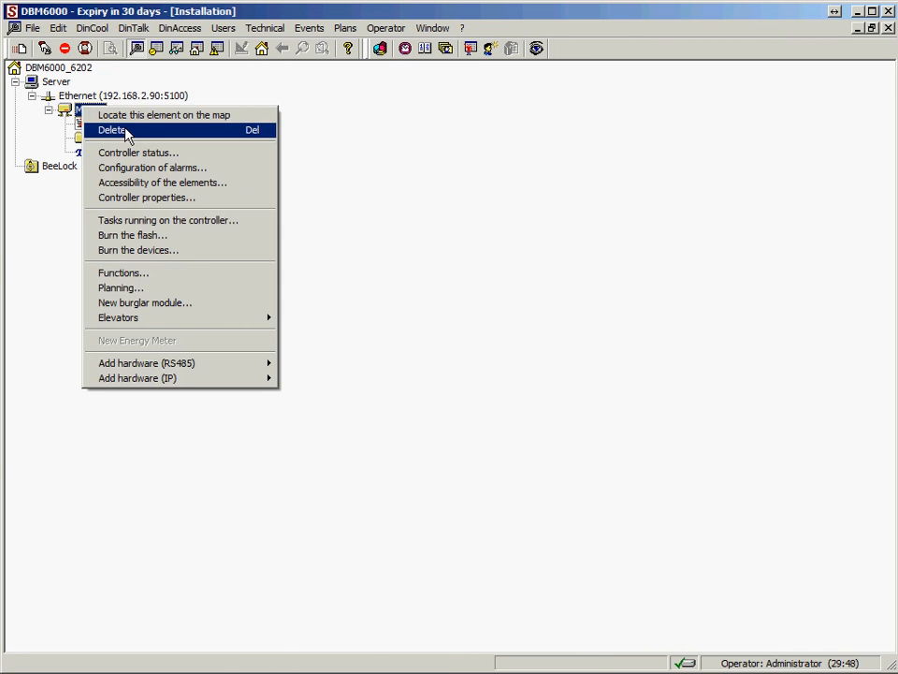
{"action": "mouse_move", "coordinate": [134, 373]}
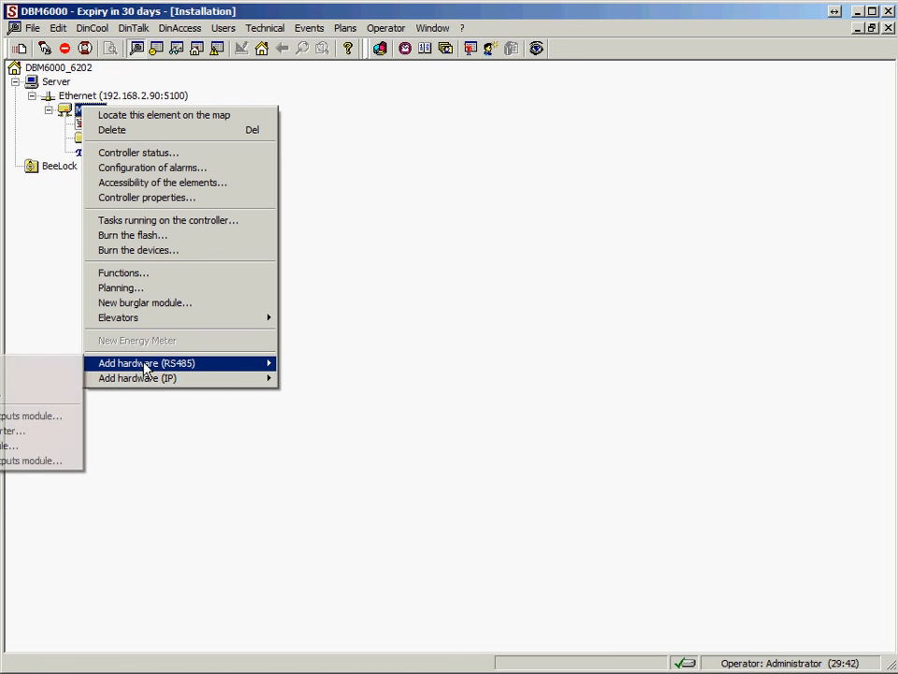
{"action": "left_click", "coordinate": [59, 372]}
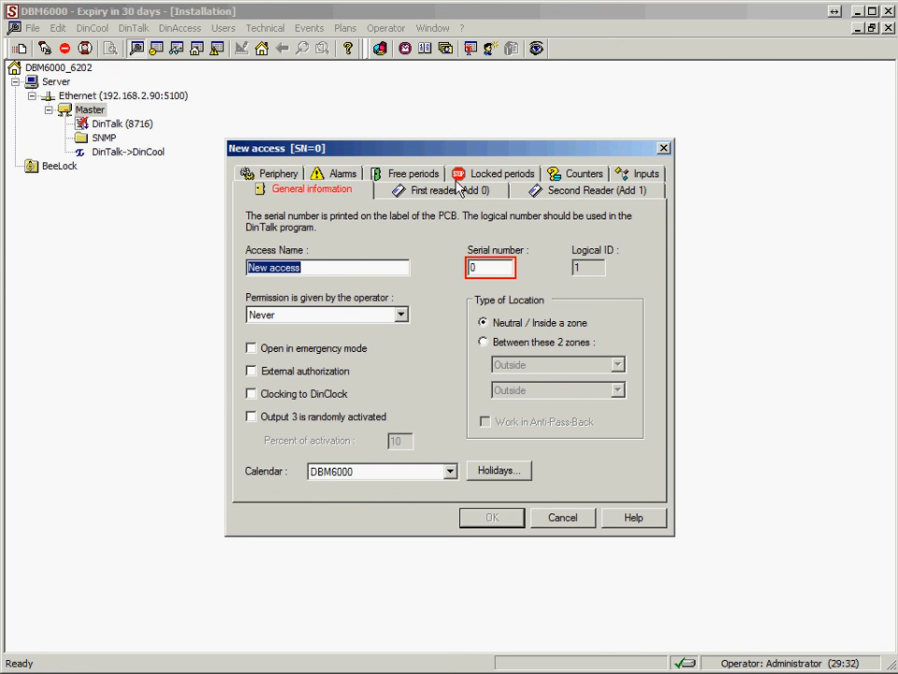
{"action": "left_click", "coordinate": [497, 268]}
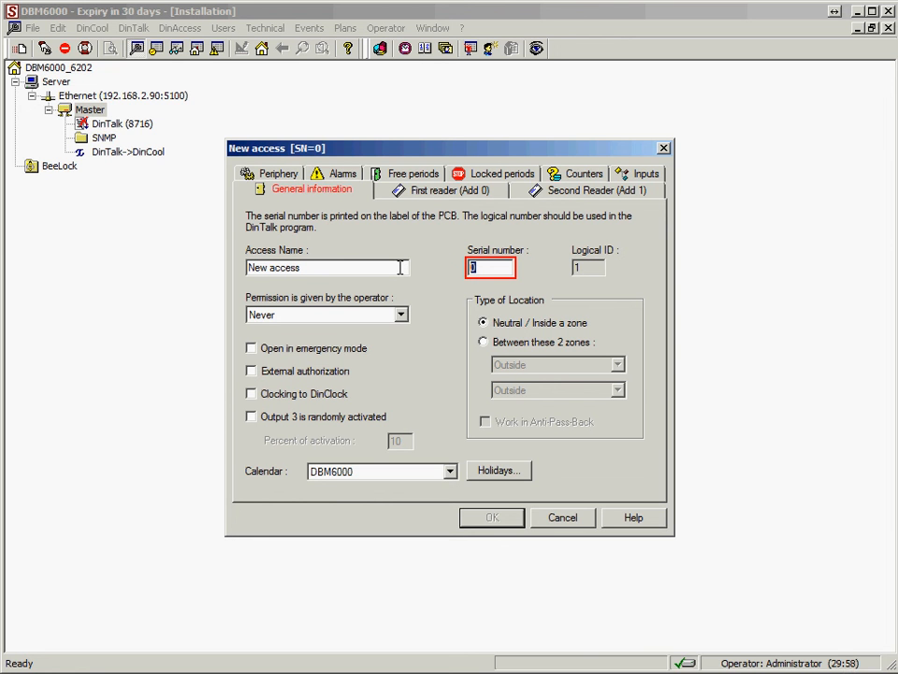
{"action": "type", "text": "2"}
{"action": "key", "text": "BackSpace"}
{"action": "type", "text": "12345"}
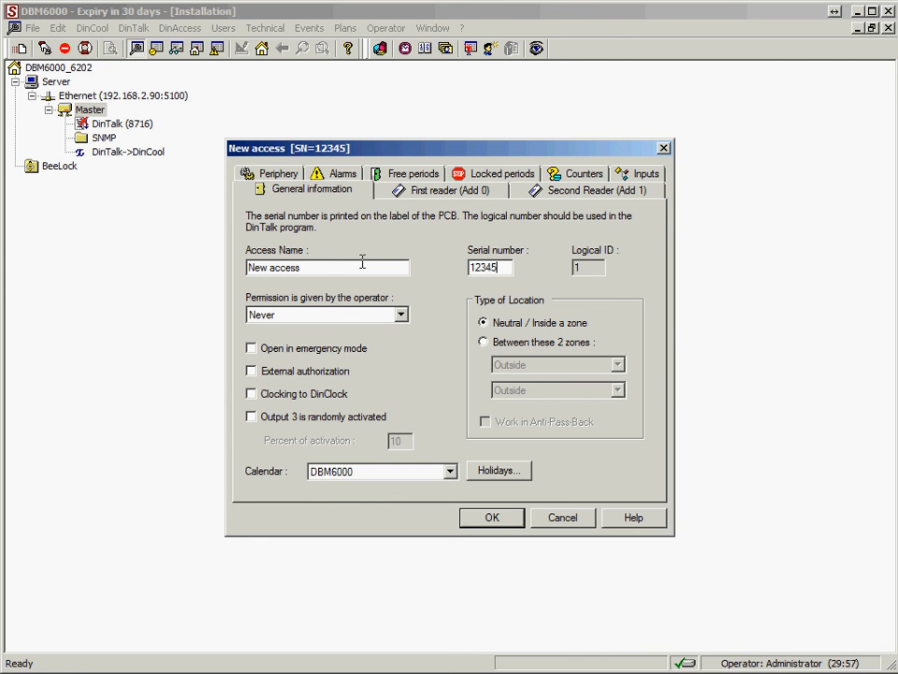
{"action": "key", "text": "shift+Tab"}
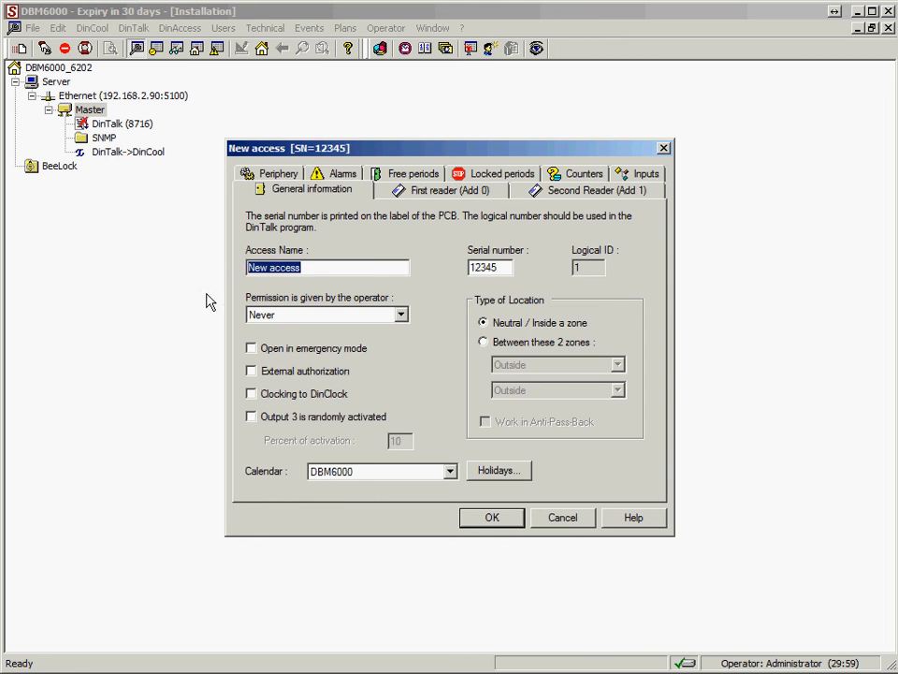
{"action": "type", "text": "Sdasd"}
Review the access's first and second reader settings, save the access and decline opening the device manager.
{"action": "left_click", "coordinate": [440, 192]}
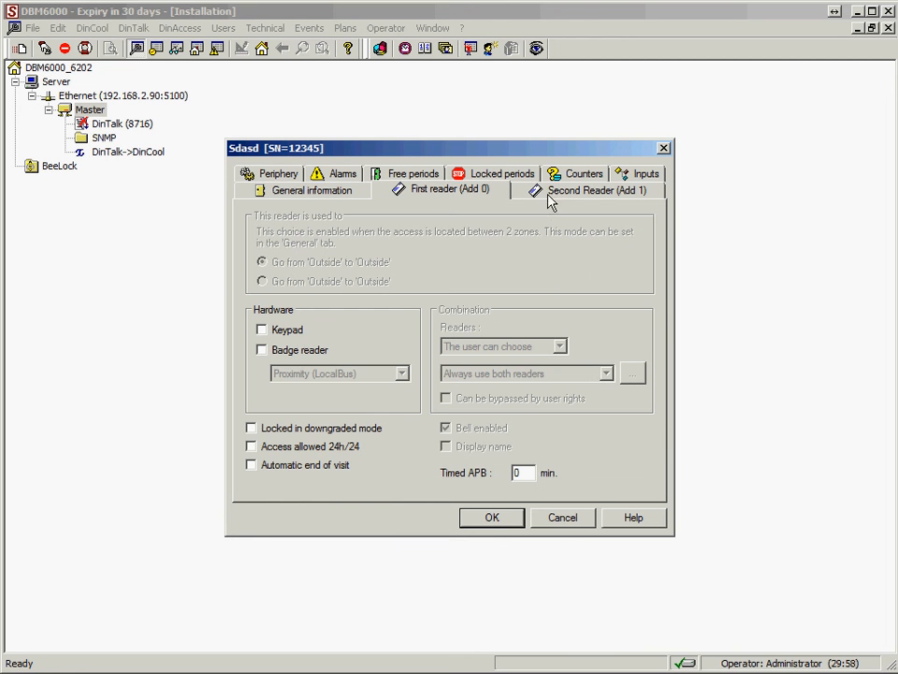
{"action": "left_click", "coordinate": [540, 192]}
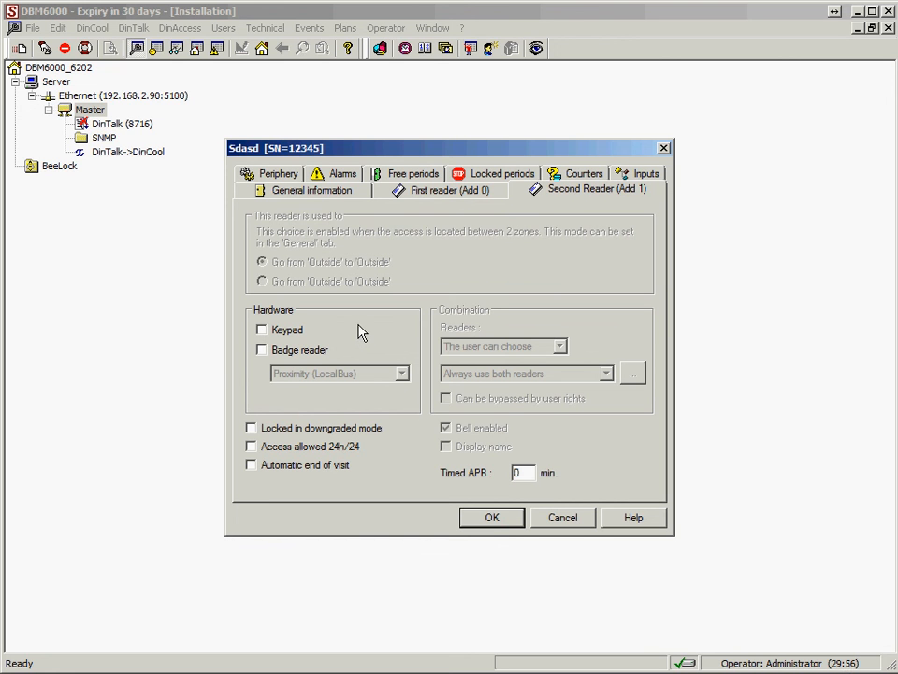
{"action": "left_click", "coordinate": [332, 192]}
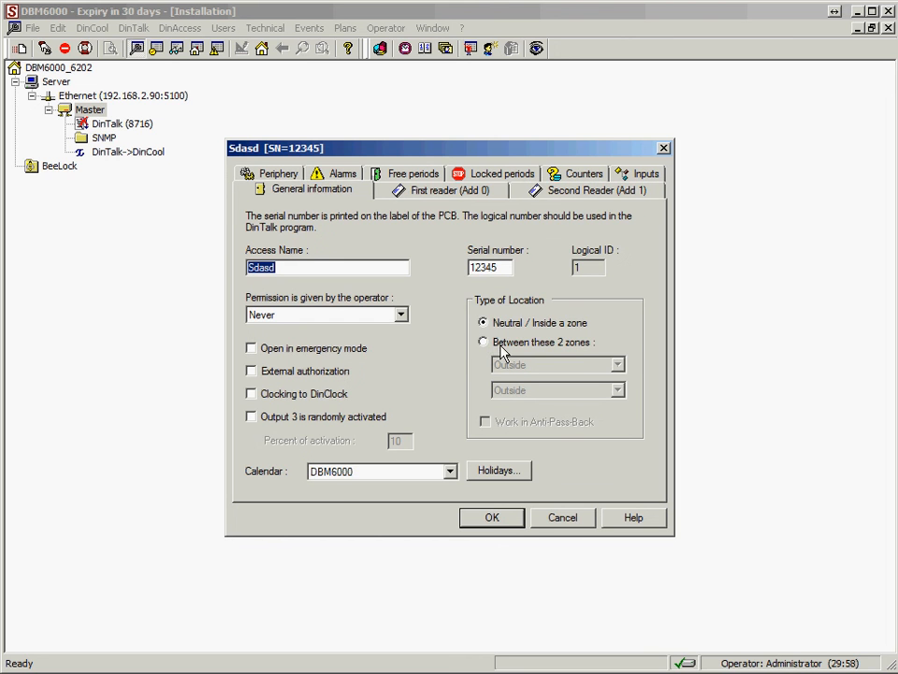
{"action": "left_click", "coordinate": [493, 520]}
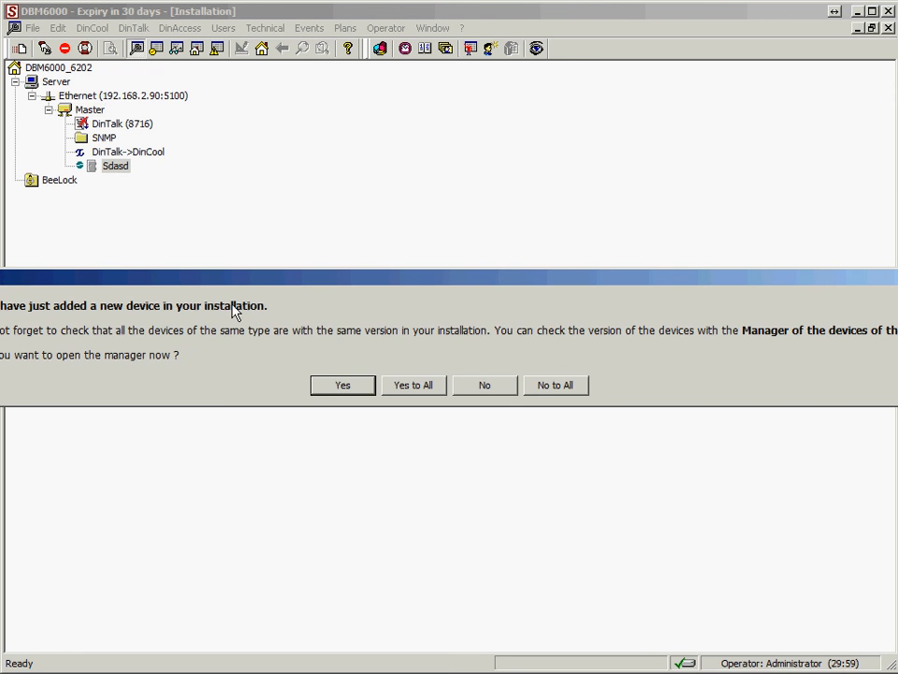
{"action": "left_click", "coordinate": [485, 386]}
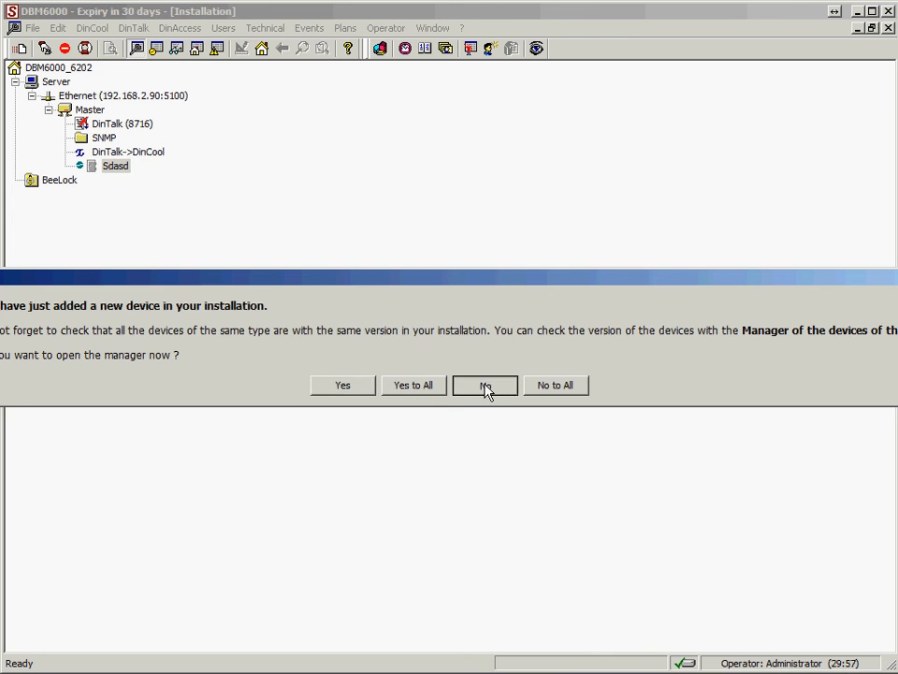